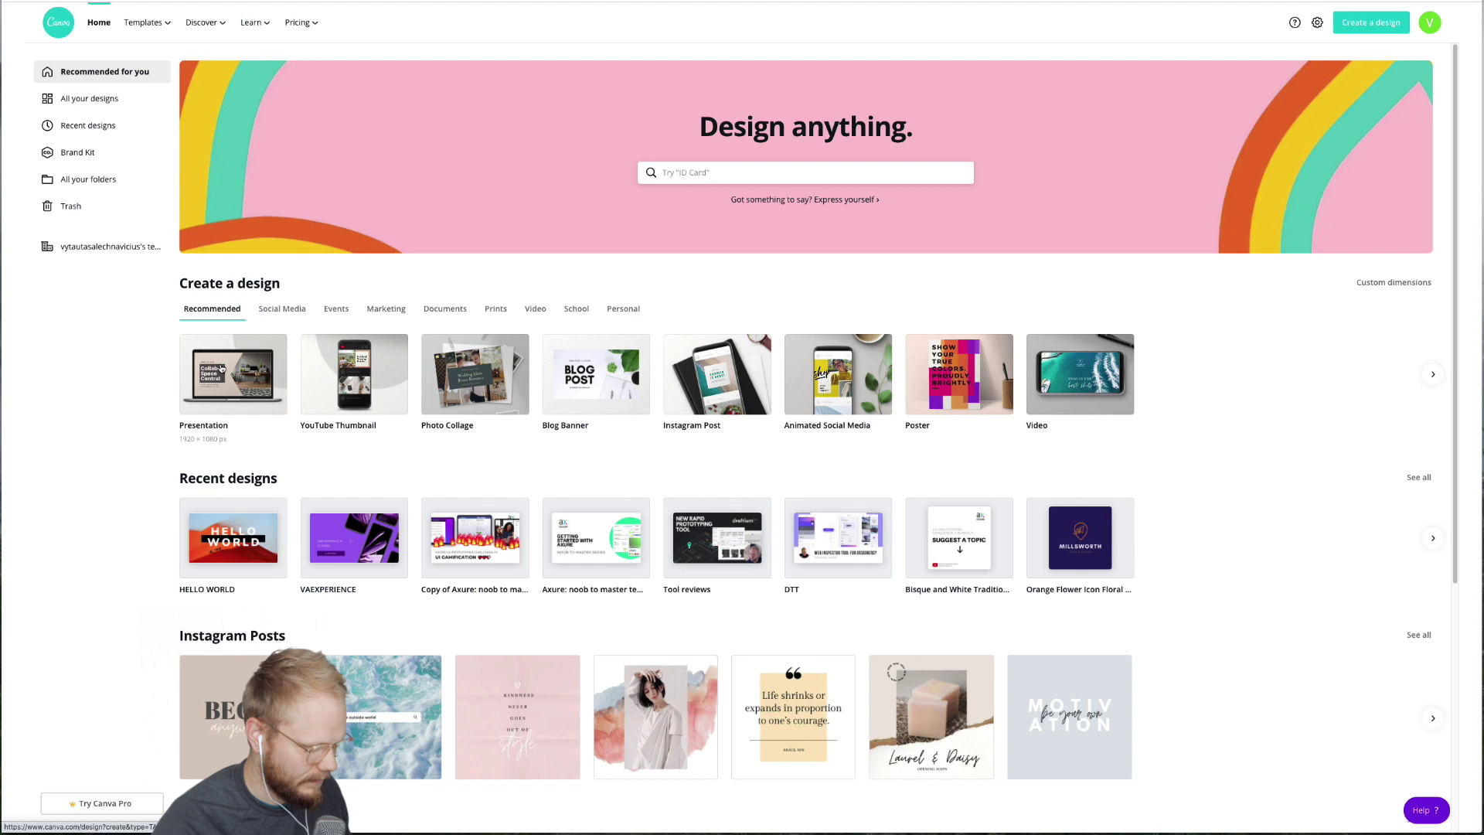
- Zoom the browser to 125% and open 'Copy of Axure: noob to master template 2' from Recent designs
{"action": "key", "text": "ctrl+plus"}
{"action": "key", "text": "ctrl+plus"}
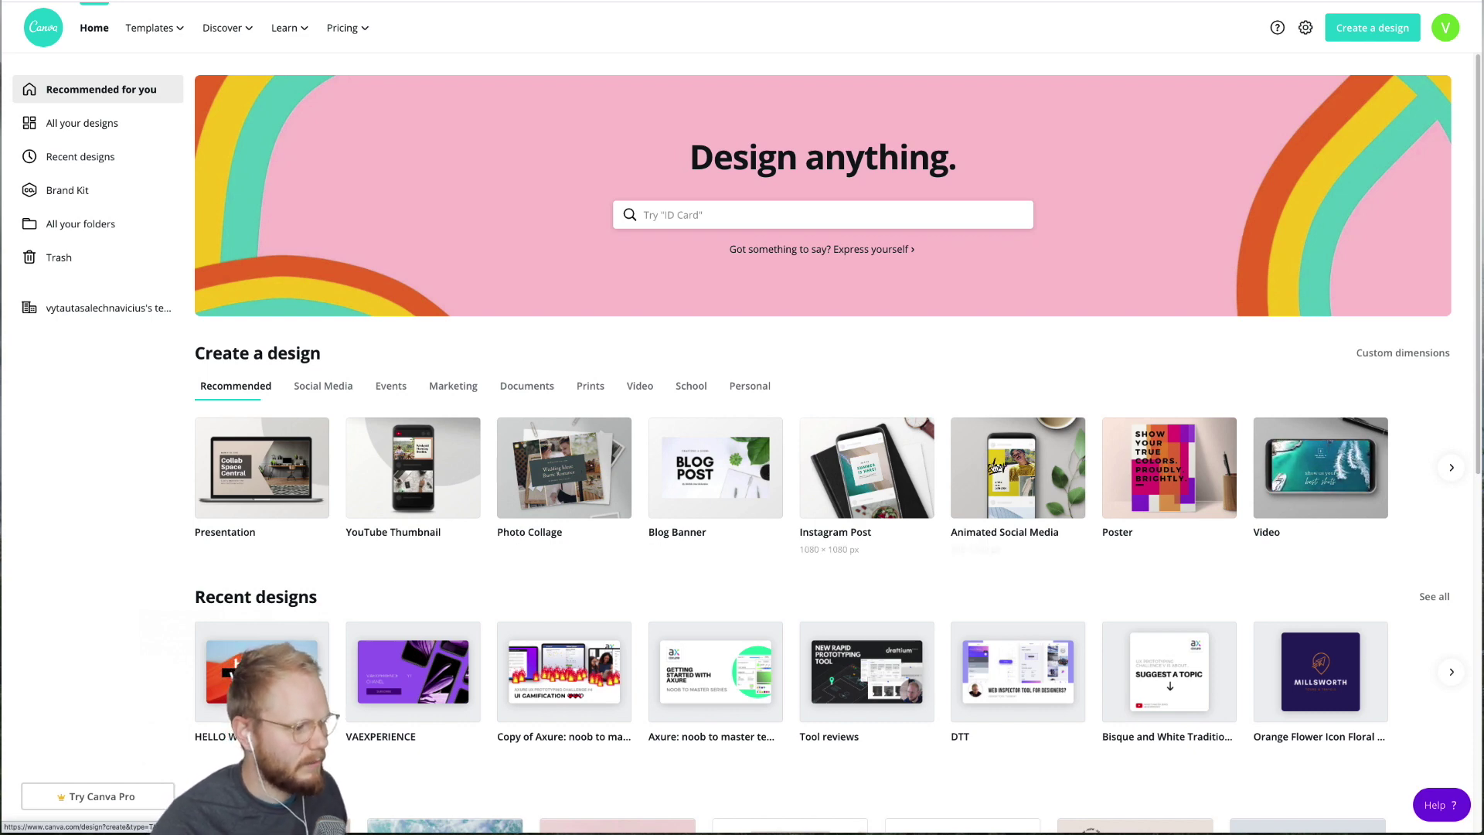
{"action": "left_click", "coordinate": [1452, 467]}
{"action": "left_click", "coordinate": [1453, 469]}
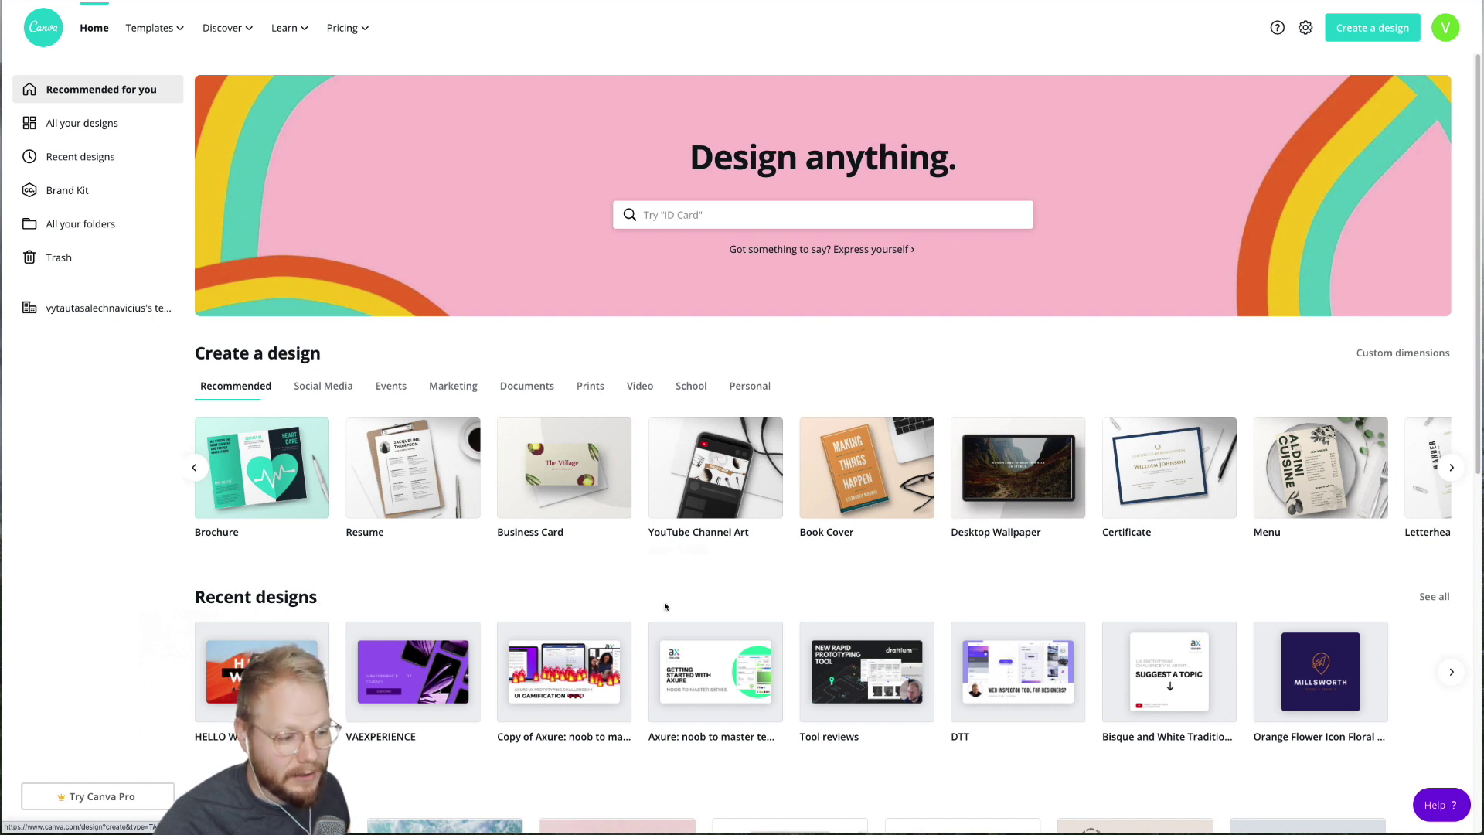
{"action": "left_click", "coordinate": [555, 690]}
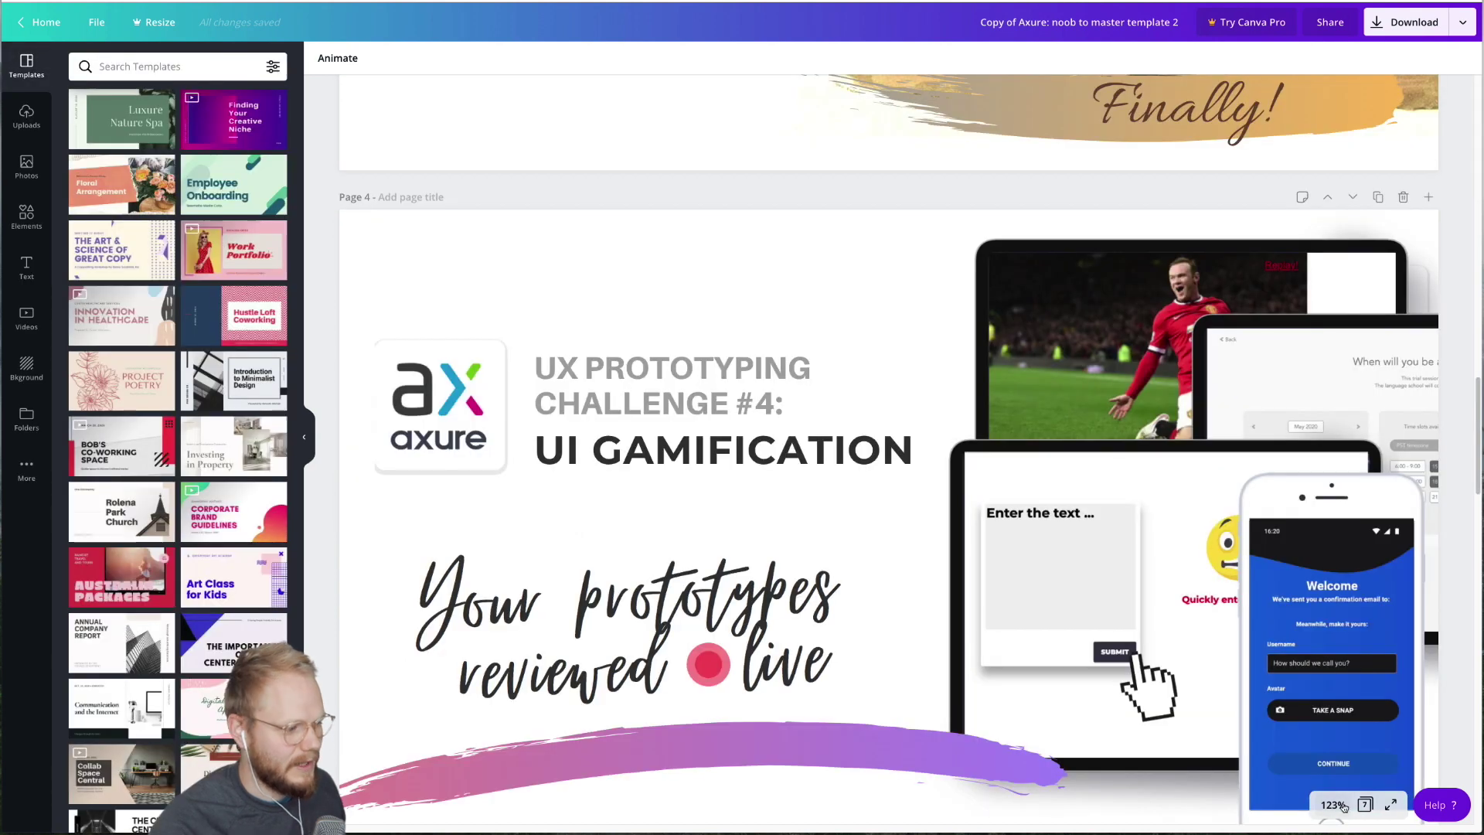
- Set the canvas zoom to 50% and scroll through the seven Axure pages
{"action": "left_click", "coordinate": [1343, 806]}
{"action": "left_click", "coordinate": [1346, 650]}
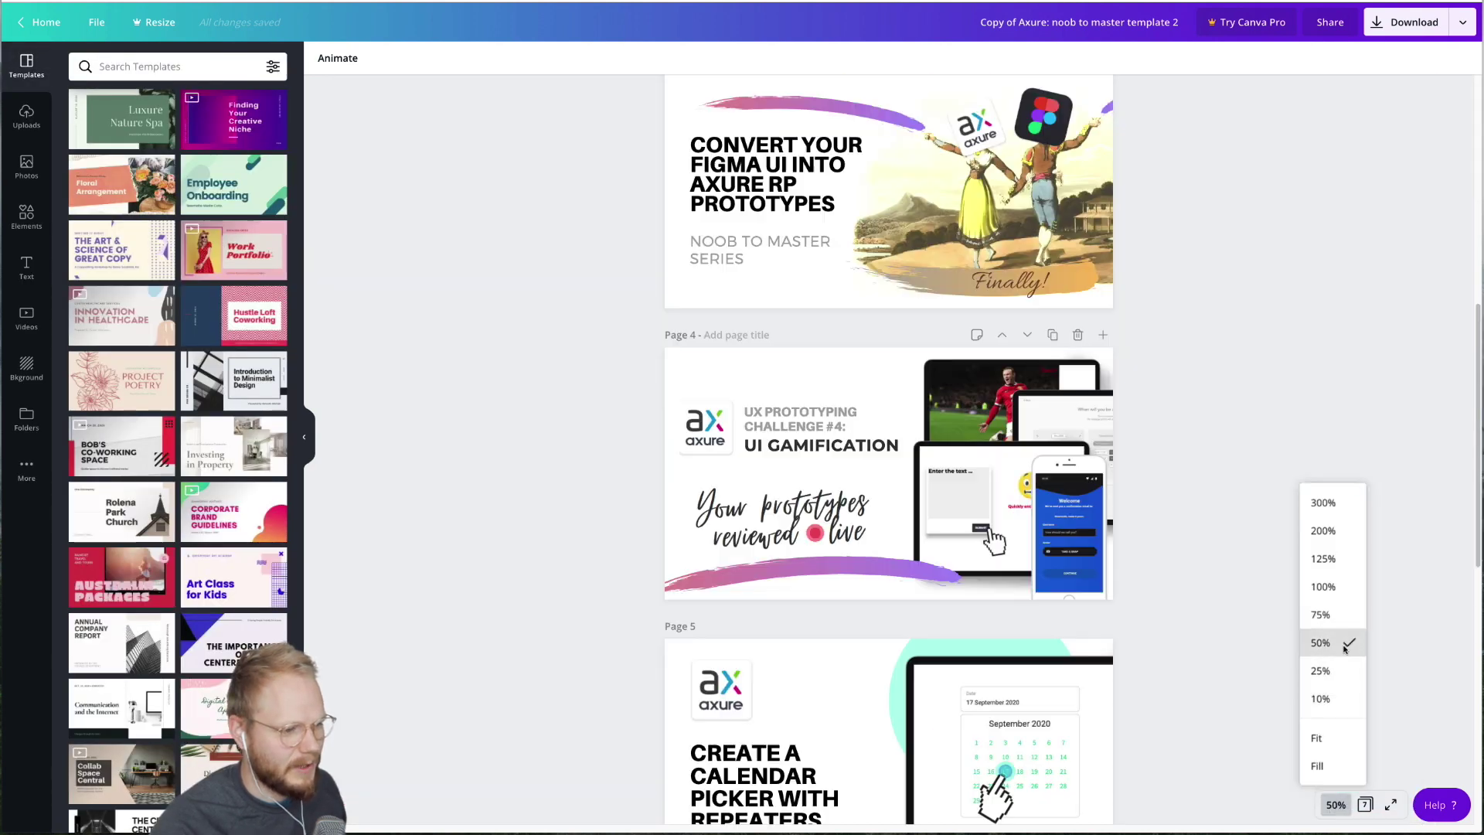
{"action": "scroll", "coordinate": [1227, 503], "scroll_direction": "down", "scroll_amount": 9}
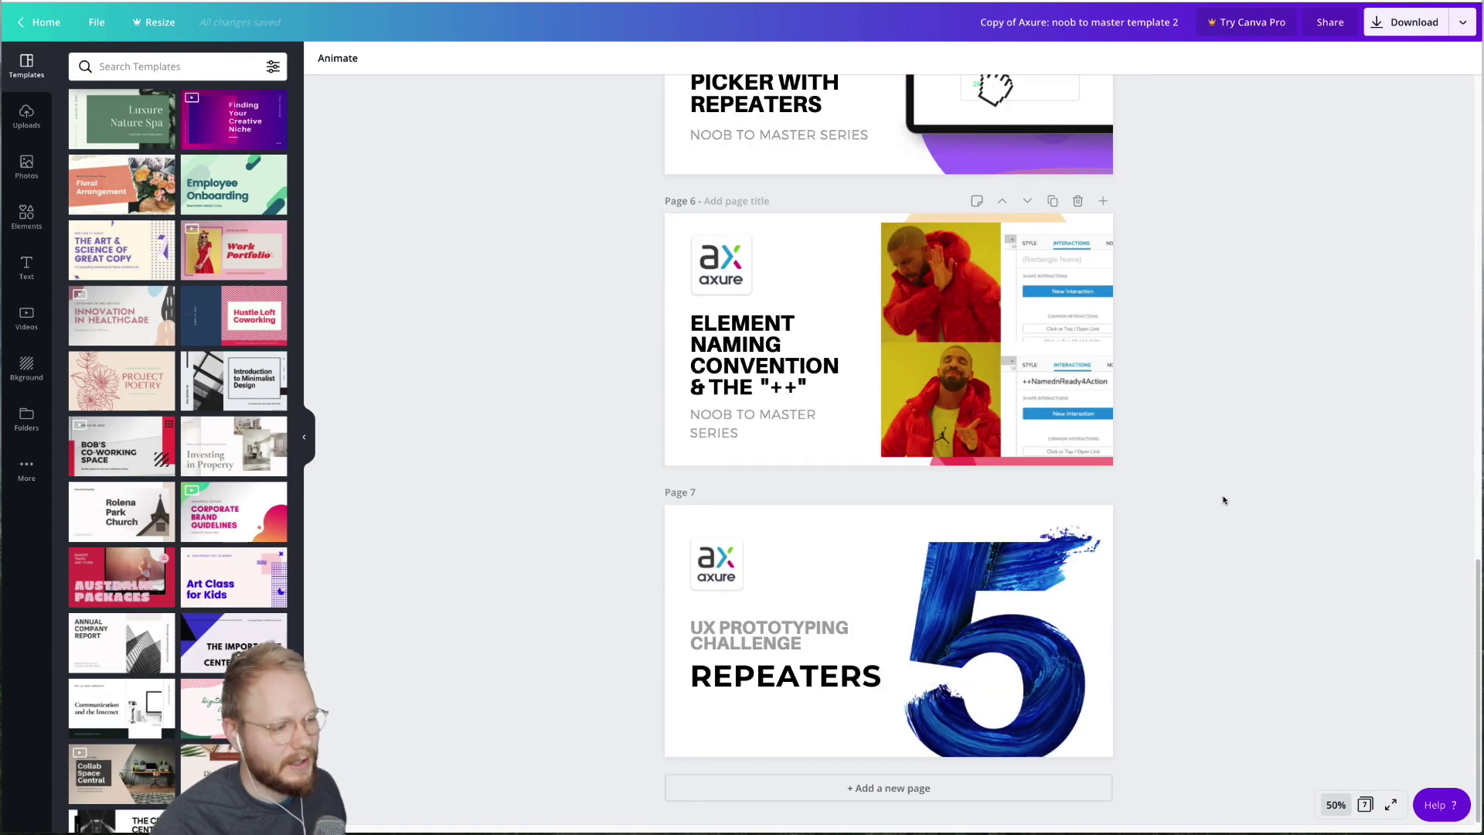
{"action": "scroll", "coordinate": [878, 398], "scroll_direction": "up", "scroll_amount": 3}
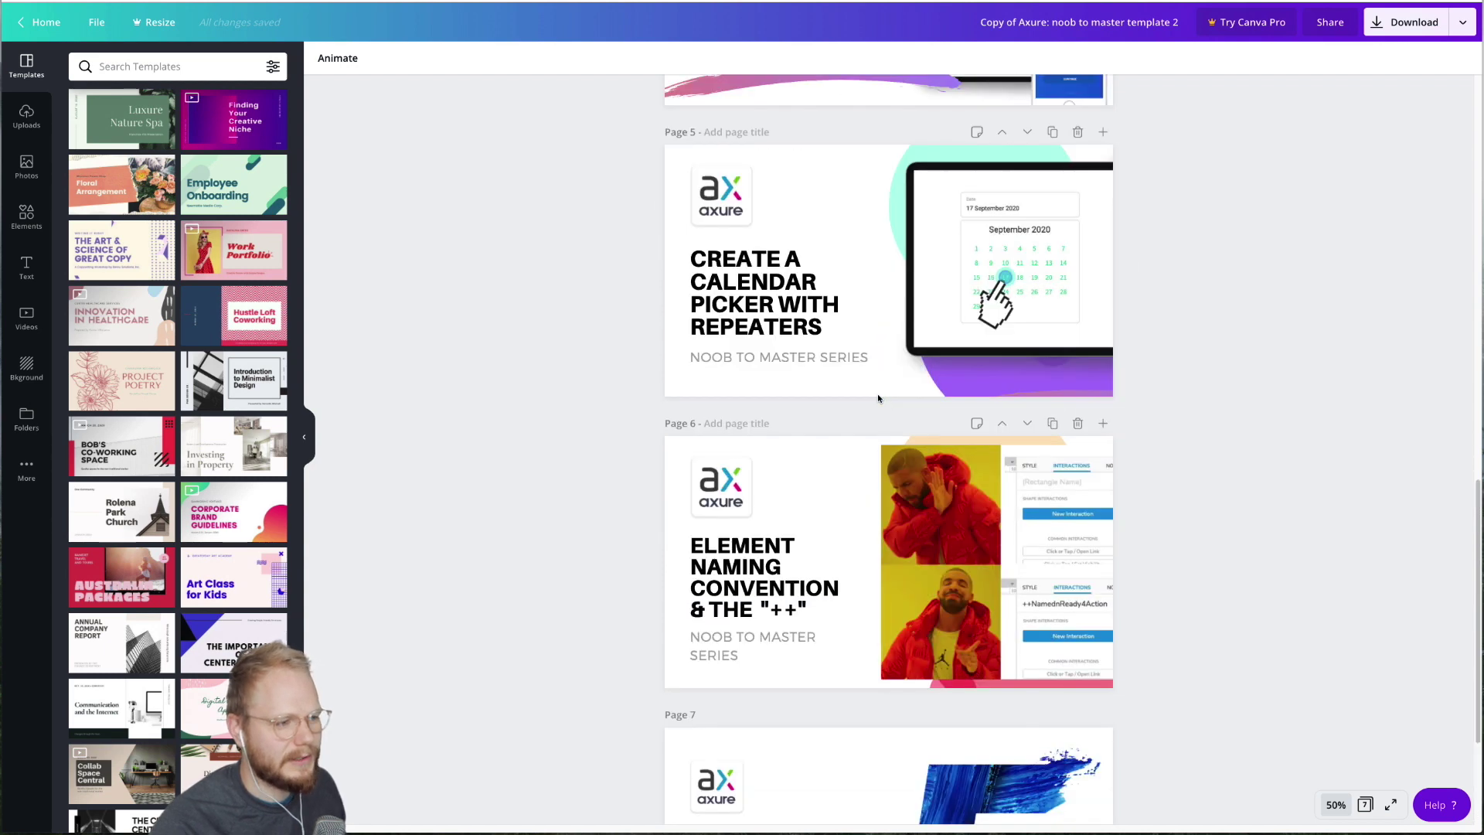
{"action": "scroll", "coordinate": [877, 398], "scroll_direction": "up", "scroll_amount": 3}
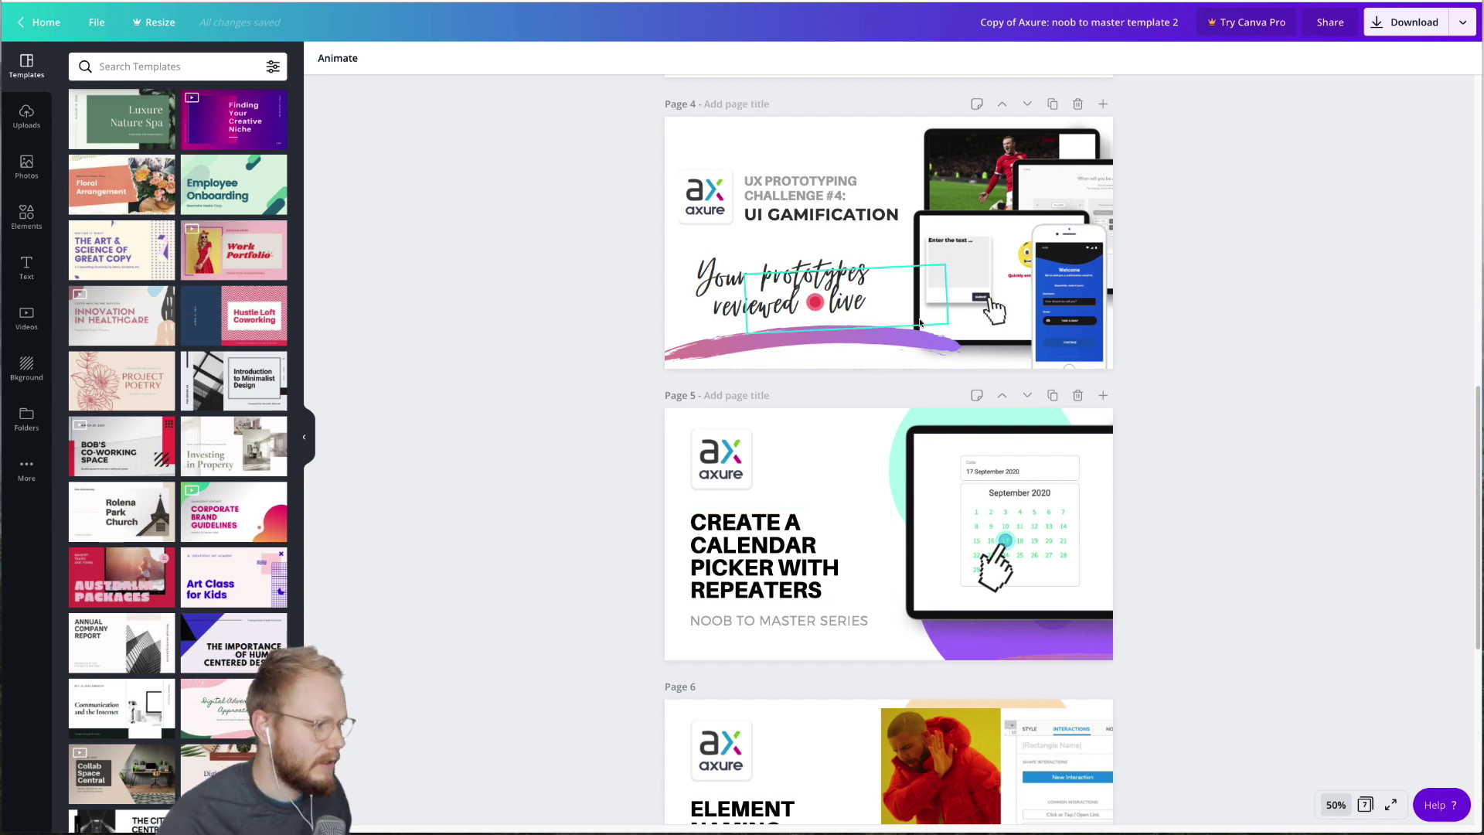
- Duplicate the calendar slide as page 6 and delete its calendar screenshot
{"action": "left_click", "coordinate": [1052, 395]}
{"action": "left_click", "coordinate": [981, 510]}
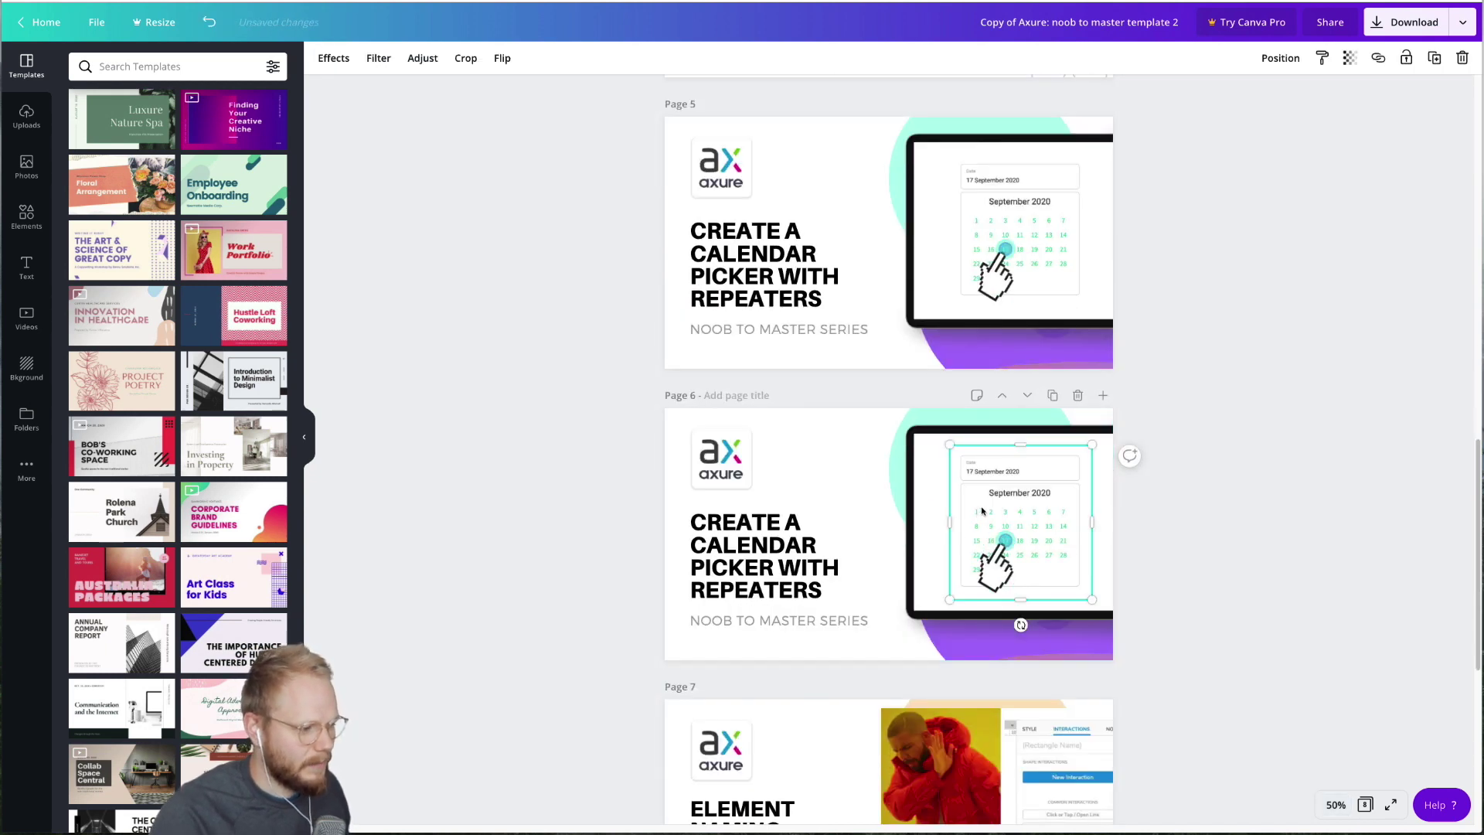
{"action": "key", "text": "Delete"}
{"action": "left_click", "coordinate": [994, 534]}
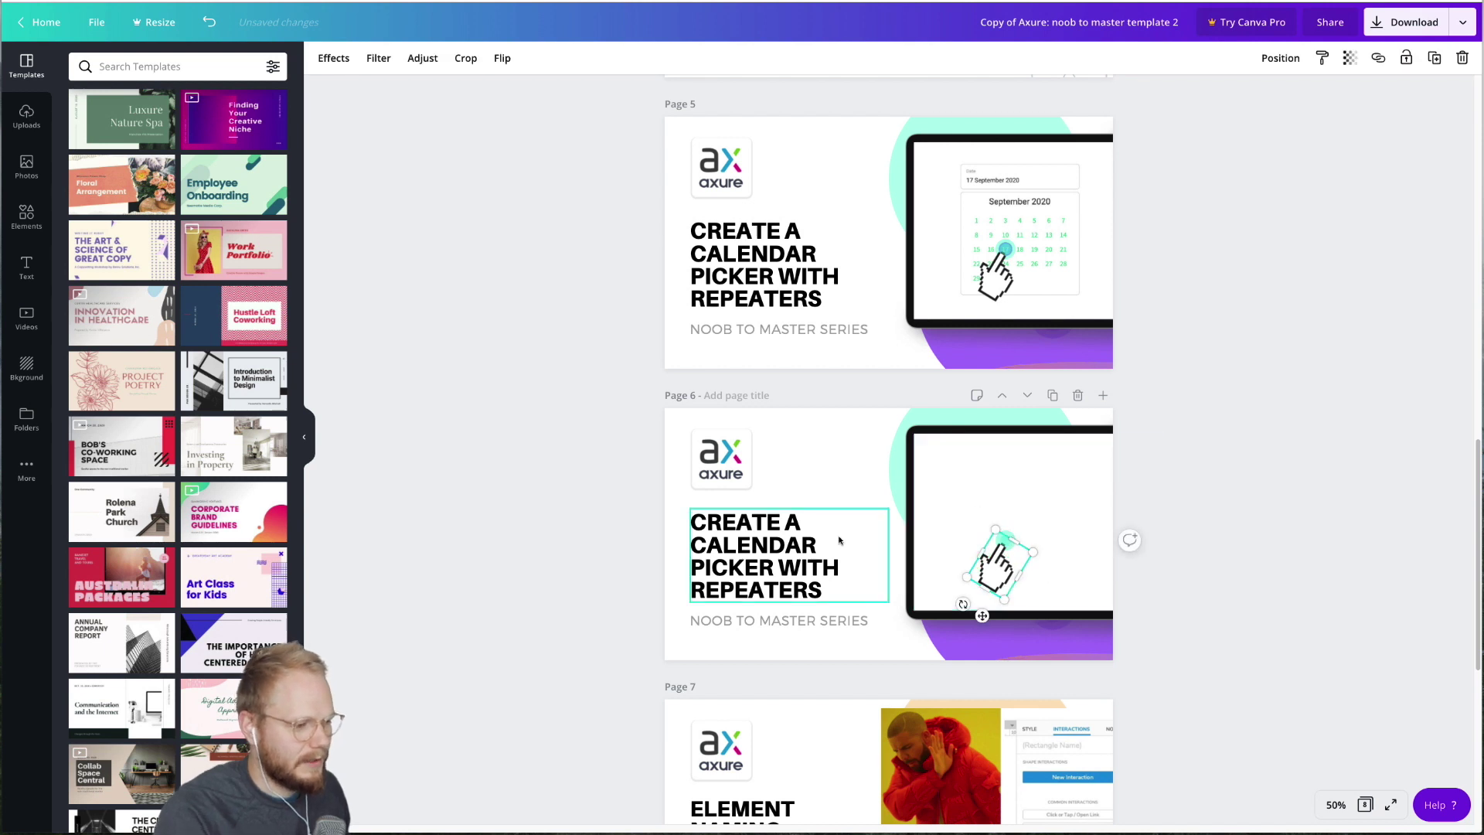
- Replace page 6's title with the placeholder text 'FJSKDGFKGSDKF SDFJKDSJFK'
{"action": "left_click", "coordinate": [804, 548]}
{"action": "left_click", "coordinate": [804, 548]}
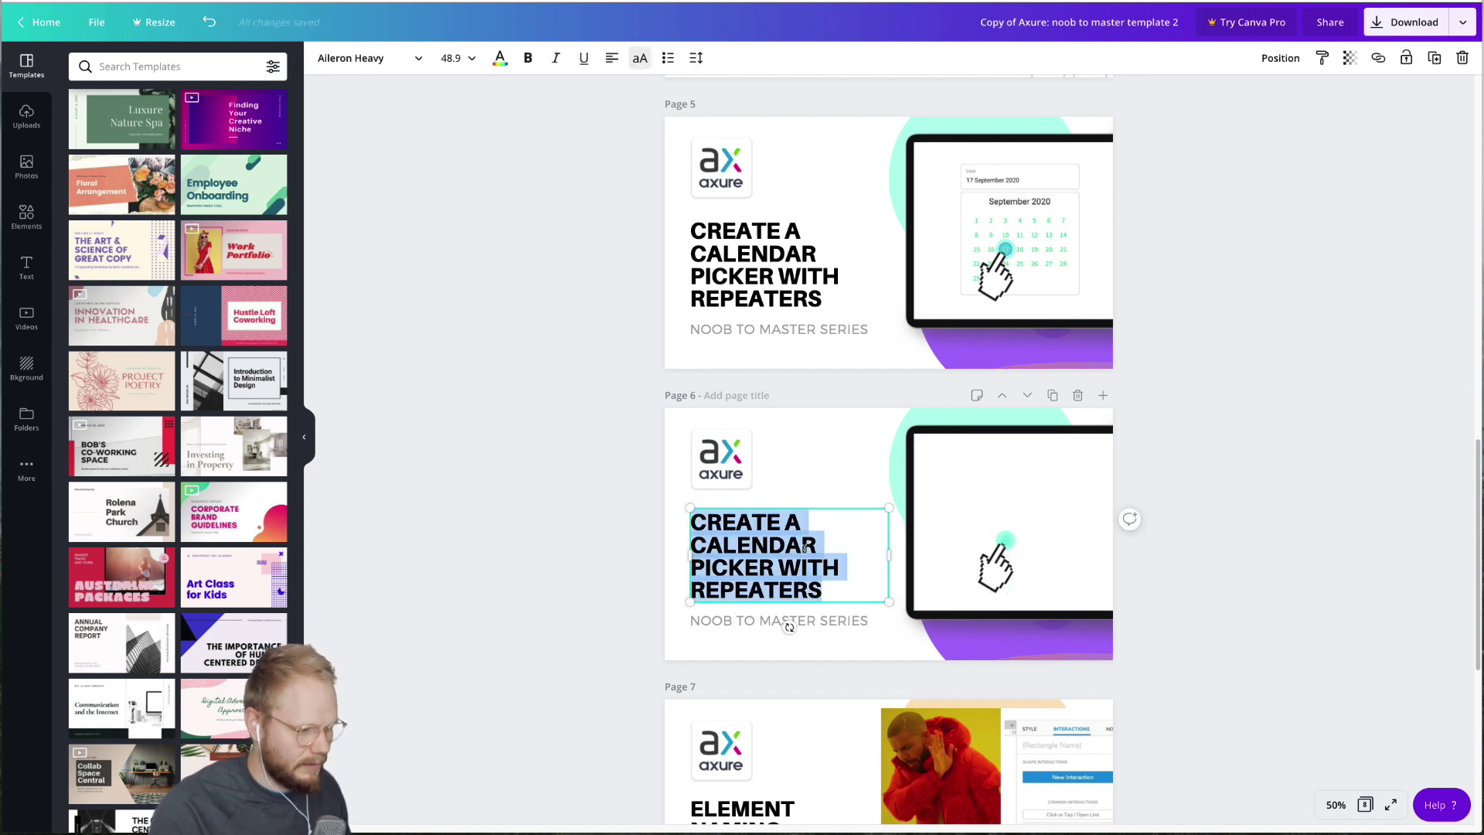
{"action": "type", "text": "FJSKDGFKGSDKF SDFJKDSJFK"}
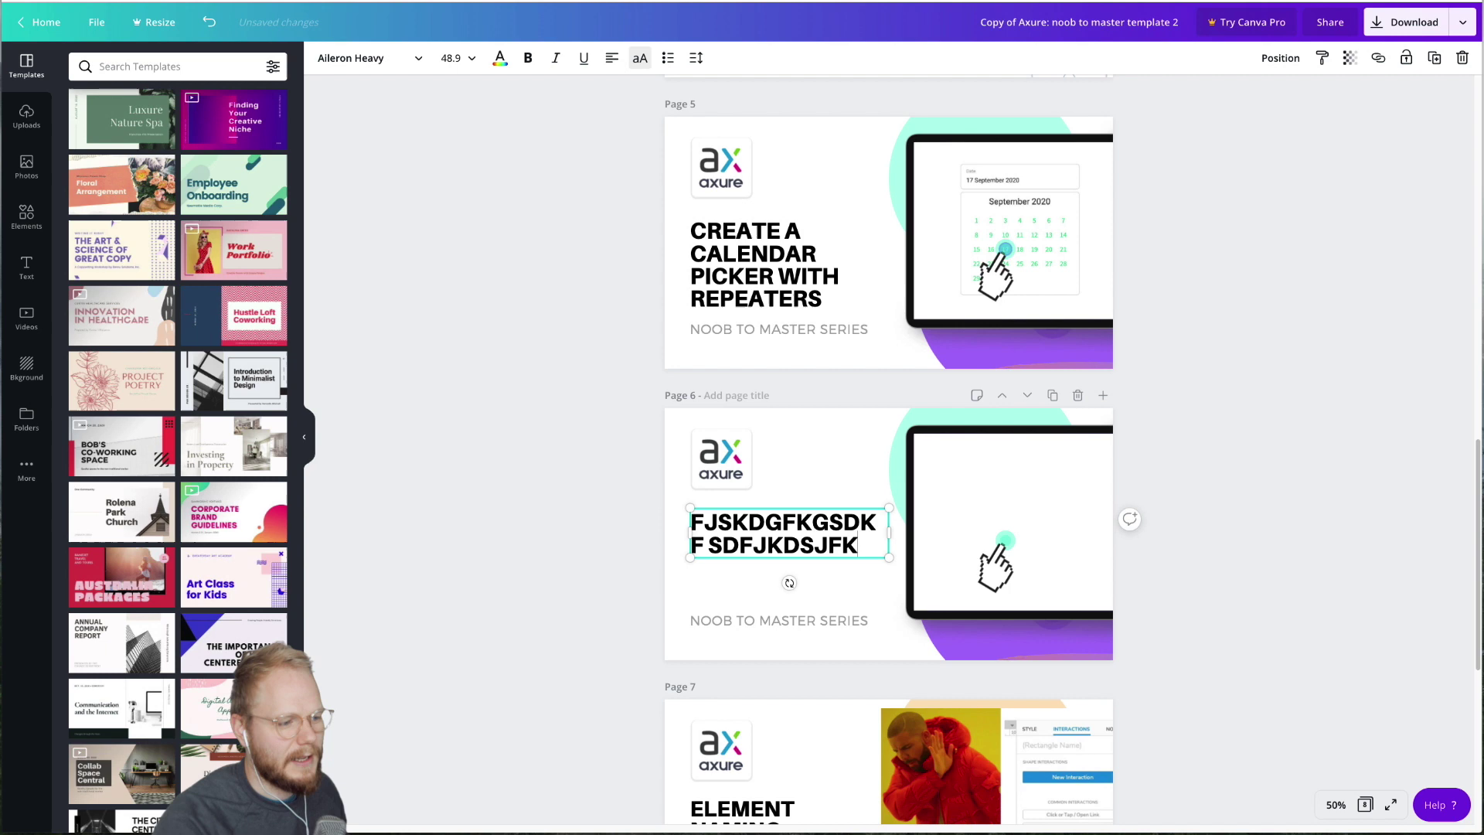
{"action": "left_click", "coordinate": [1163, 434]}
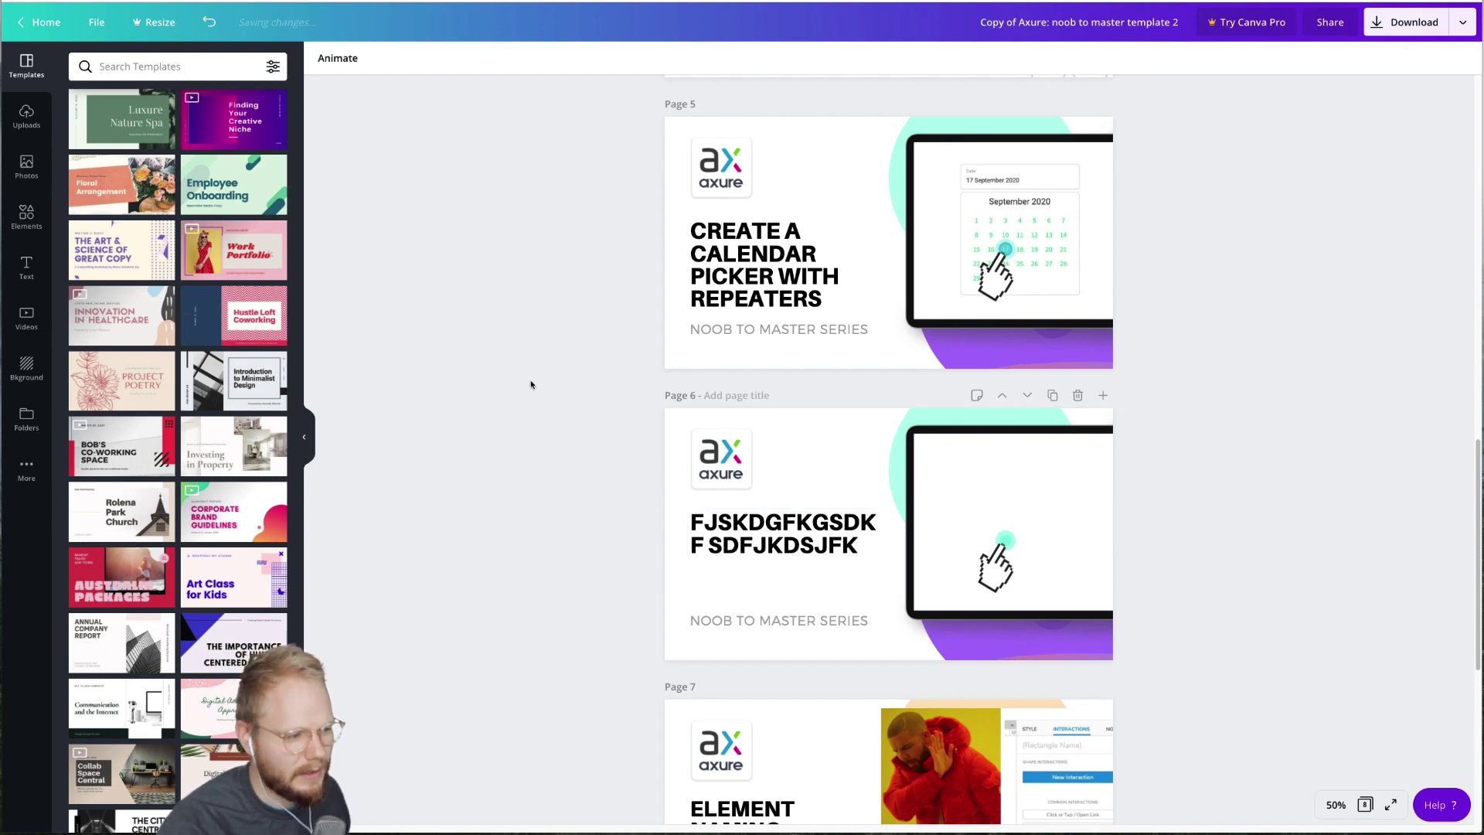
{"action": "scroll", "coordinate": [530, 384], "scroll_direction": "up", "scroll_amount": 8}
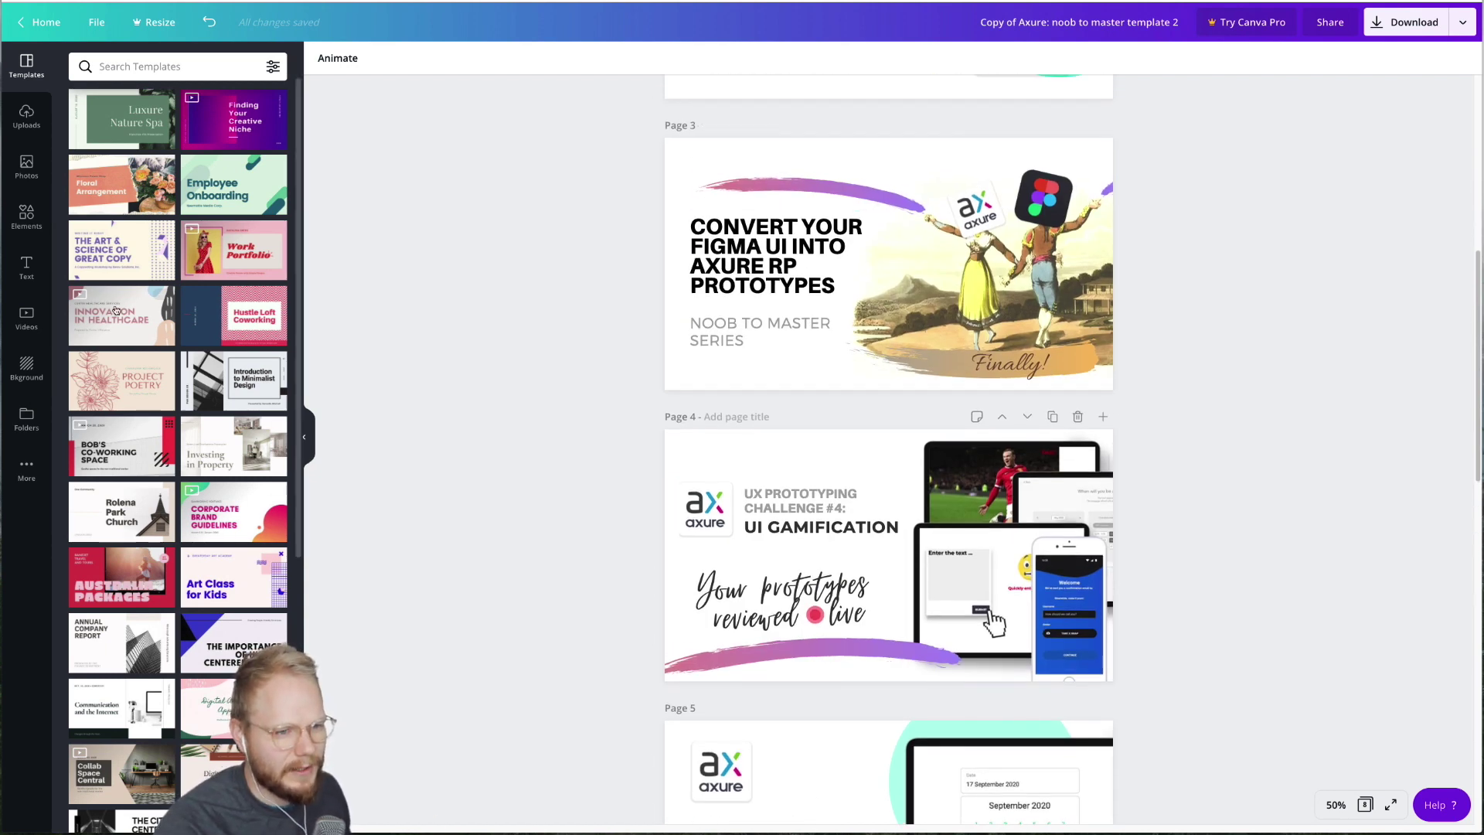
- Fit the uploaded purple task-creation screenshot into page 5's tablet frame
{"action": "left_click", "coordinate": [26, 116]}
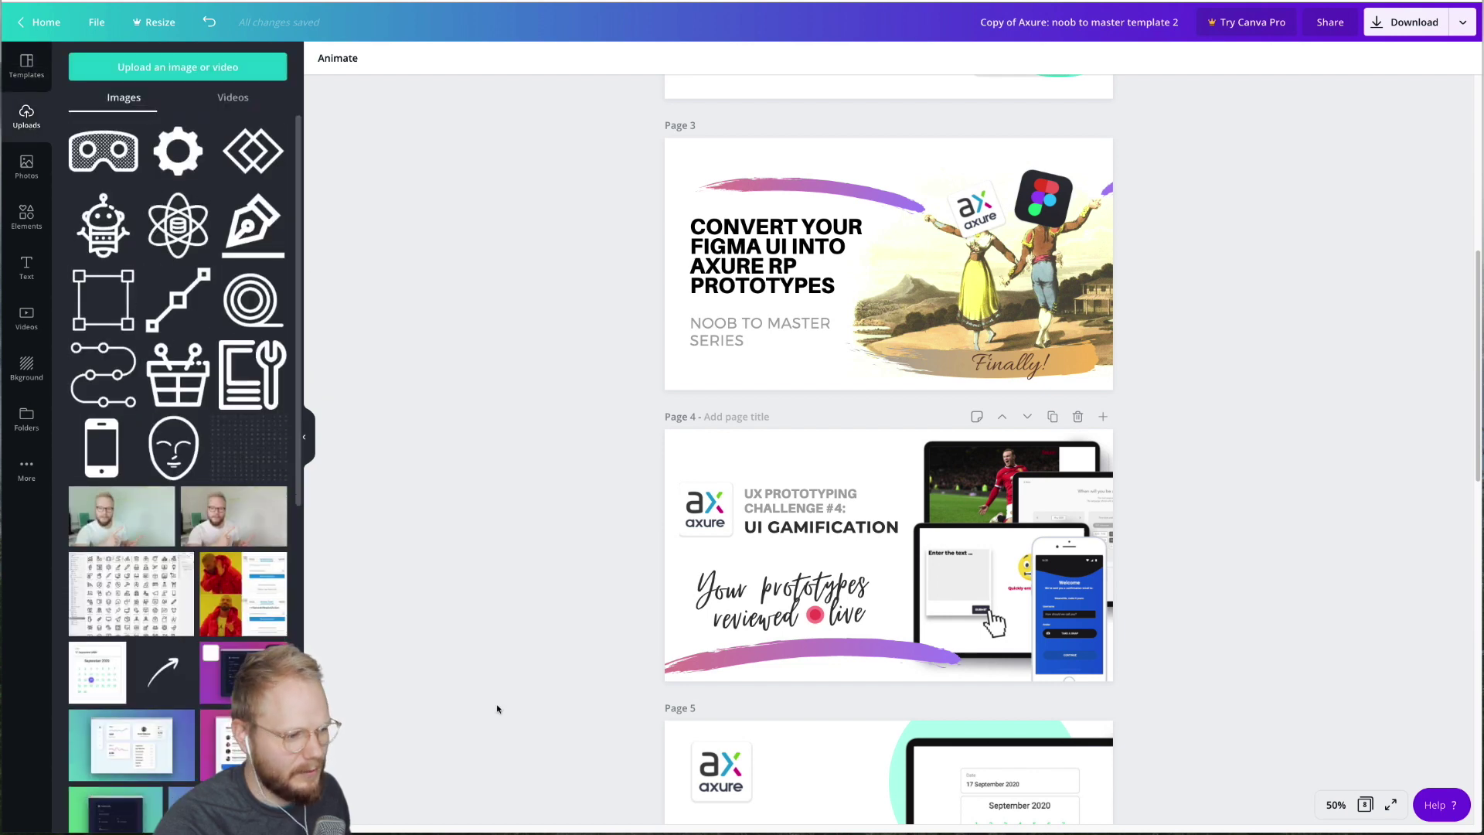
{"action": "left_click_drag", "start_coordinate": [243, 672], "coordinate": [884, 574]}
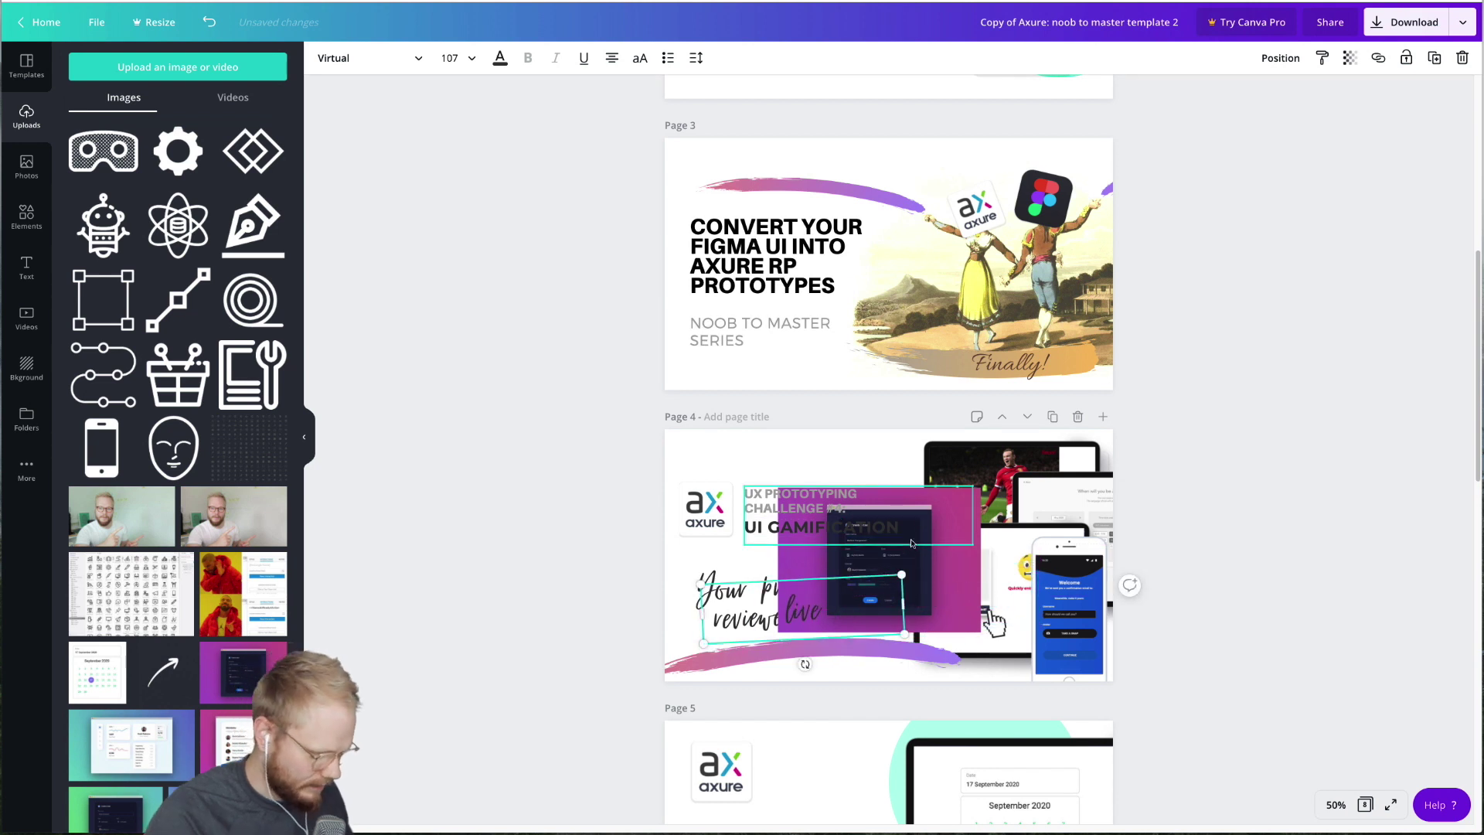
{"action": "key", "text": "ctrl+z"}
{"action": "left_click", "coordinate": [962, 554]}
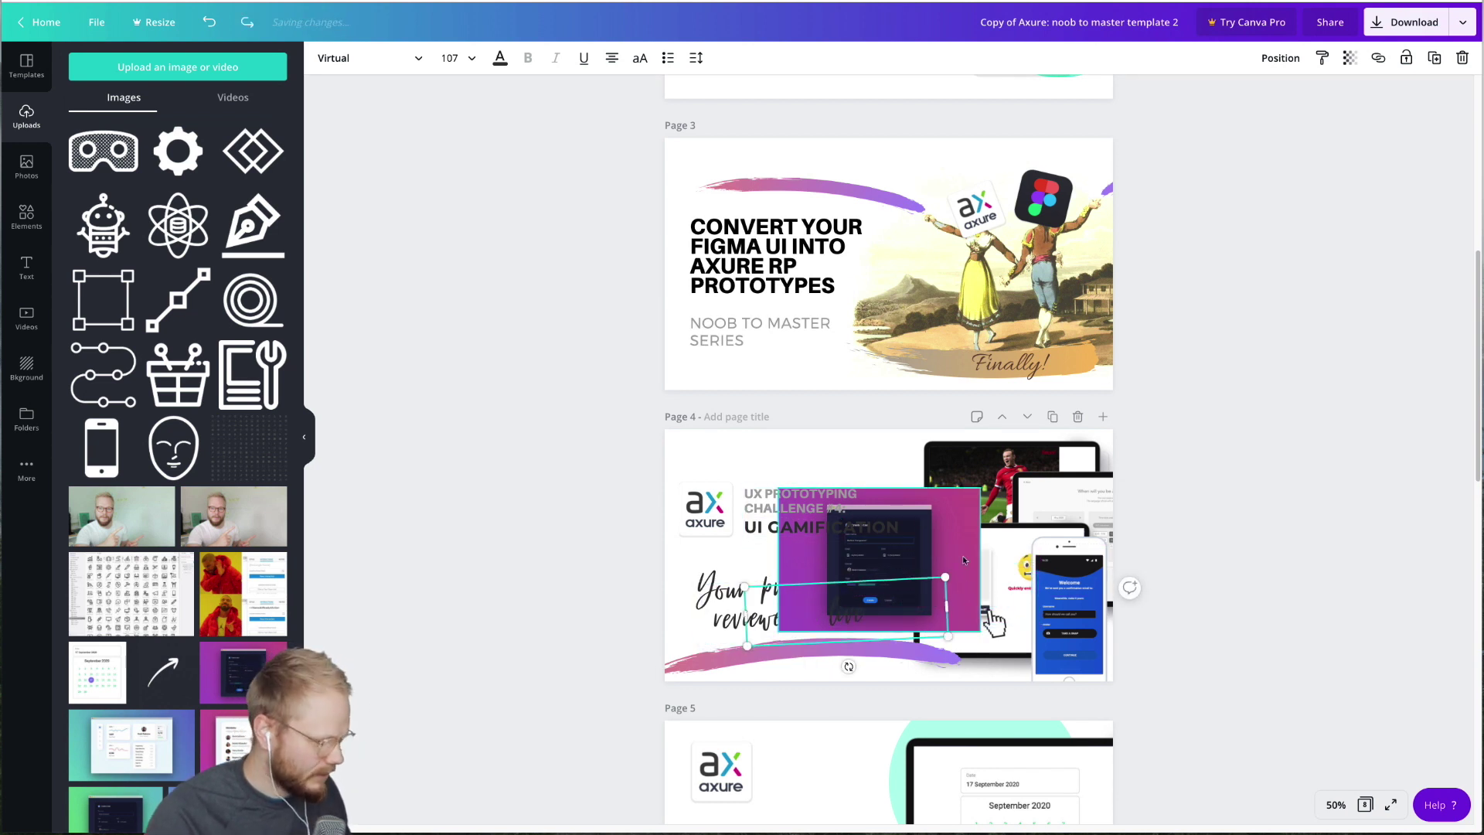
{"action": "scroll", "coordinate": [962, 555], "scroll_direction": "down", "scroll_amount": 3}
{"action": "left_click_drag", "start_coordinate": [927, 430], "coordinate": [1163, 758]}
{"action": "left_click", "coordinate": [1284, 725]}
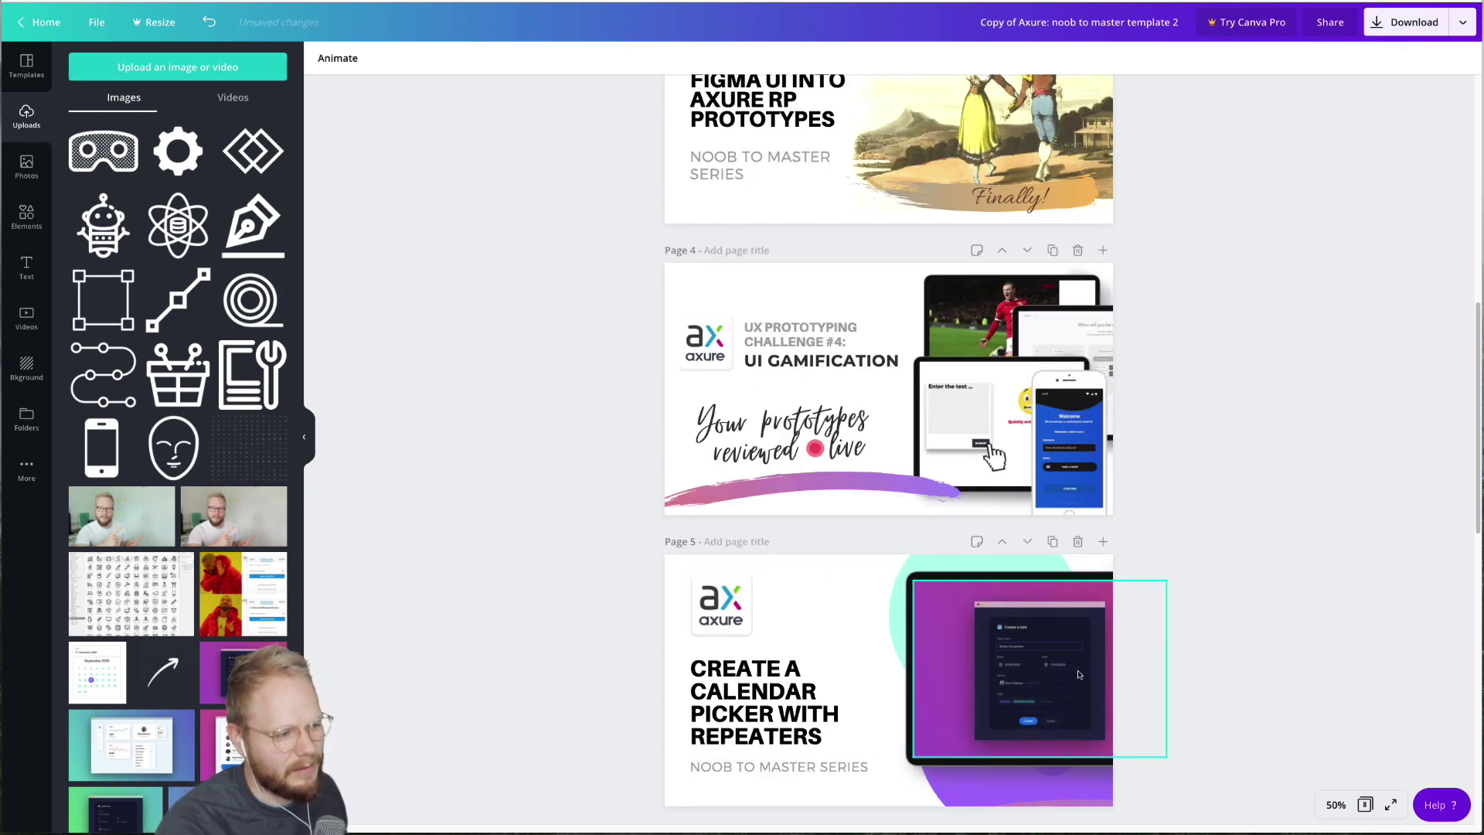
- Browse fonts for the page 5 title, keeping Aileron Heavy, and bring up the stock Photos library
{"action": "scroll", "coordinate": [1027, 672], "scroll_direction": "down", "scroll_amount": 2}
{"action": "left_click", "coordinate": [1025, 630]}
{"action": "key", "text": "Escape"}
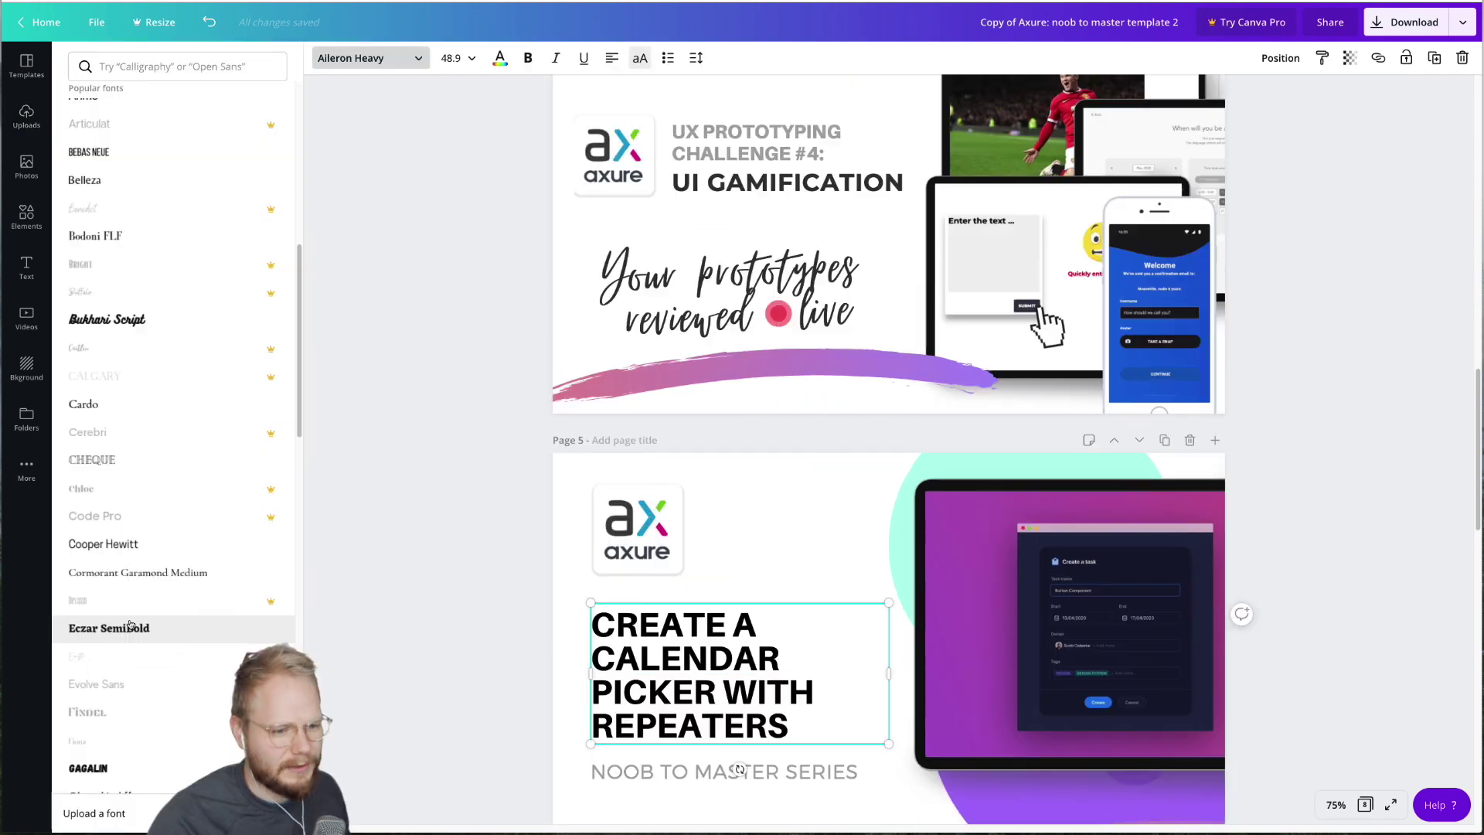
{"action": "scroll", "coordinate": [189, 292], "scroll_direction": "up", "scroll_amount": 4}
{"action": "scroll", "coordinate": [156, 235], "scroll_direction": "down", "scroll_amount": 8}
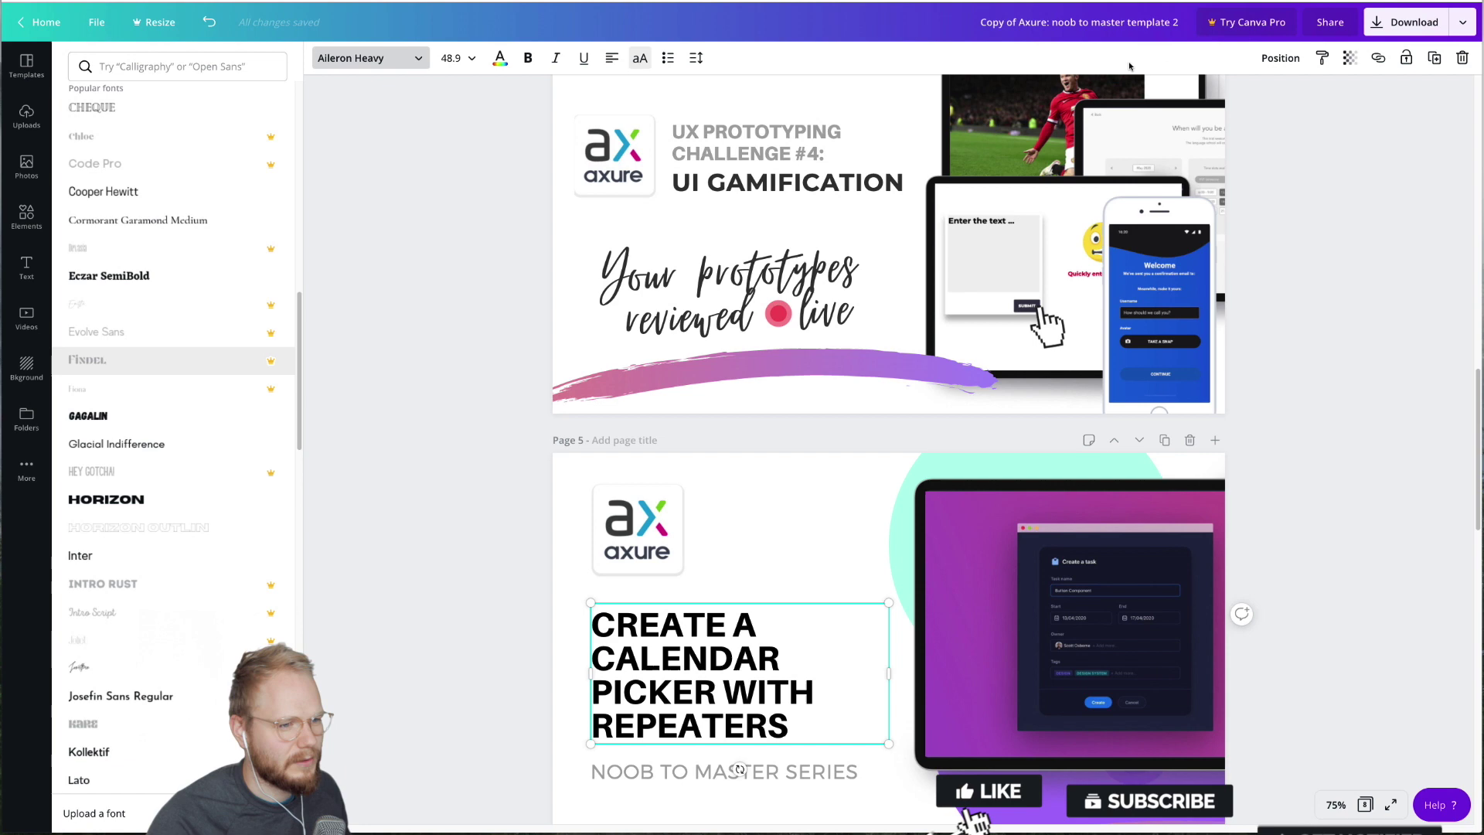
{"action": "left_click", "coordinate": [384, 58]}
{"action": "left_click", "coordinate": [446, 305]}
{"action": "scroll", "coordinate": [587, 517], "scroll_direction": "down", "scroll_amount": 1}
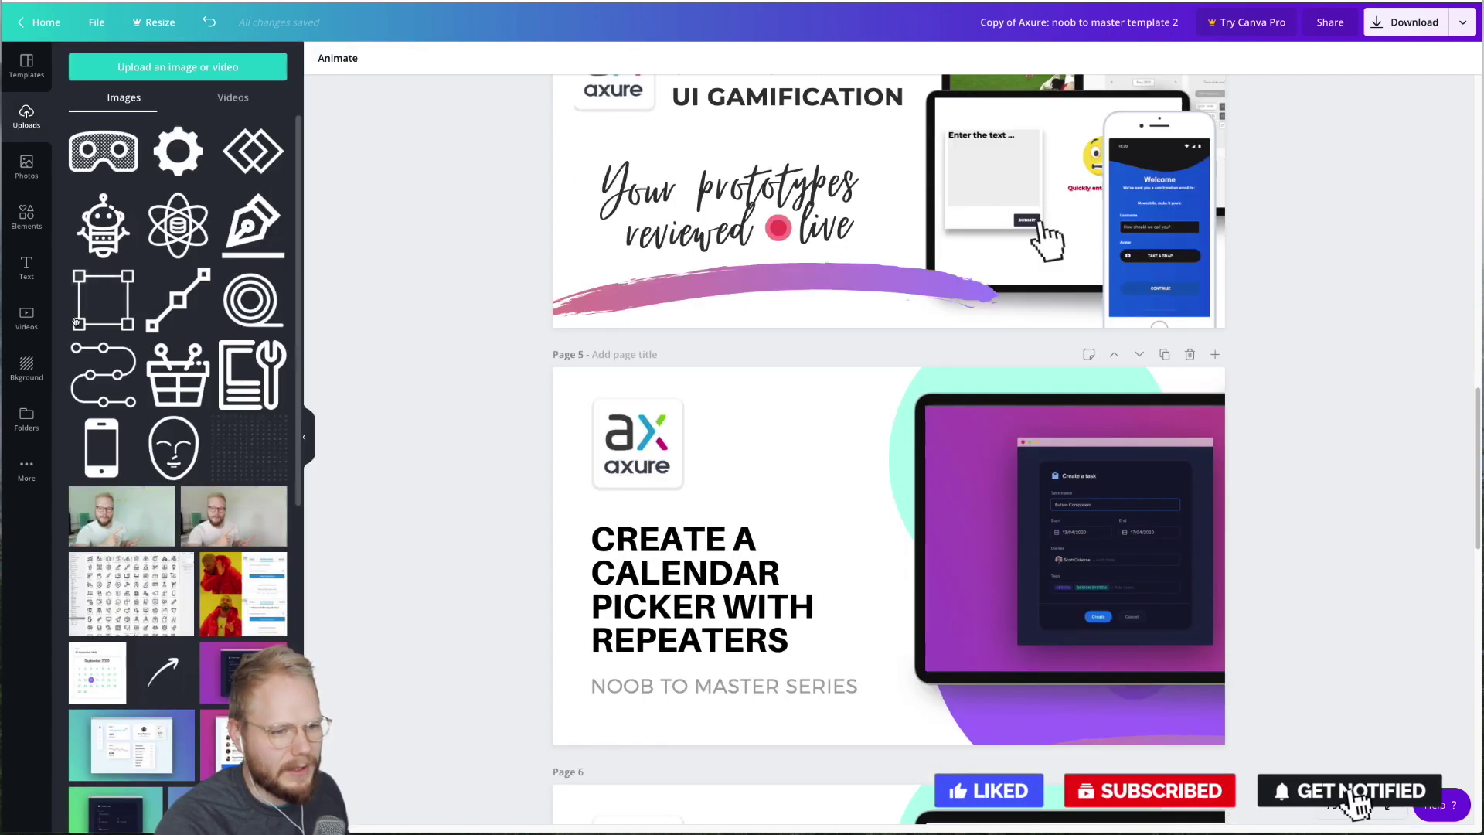
{"action": "left_click", "coordinate": [26, 165]}
- Scroll through the stock photos and start a photo search
{"action": "scroll", "coordinate": [159, 270], "scroll_direction": "down", "scroll_amount": 10}
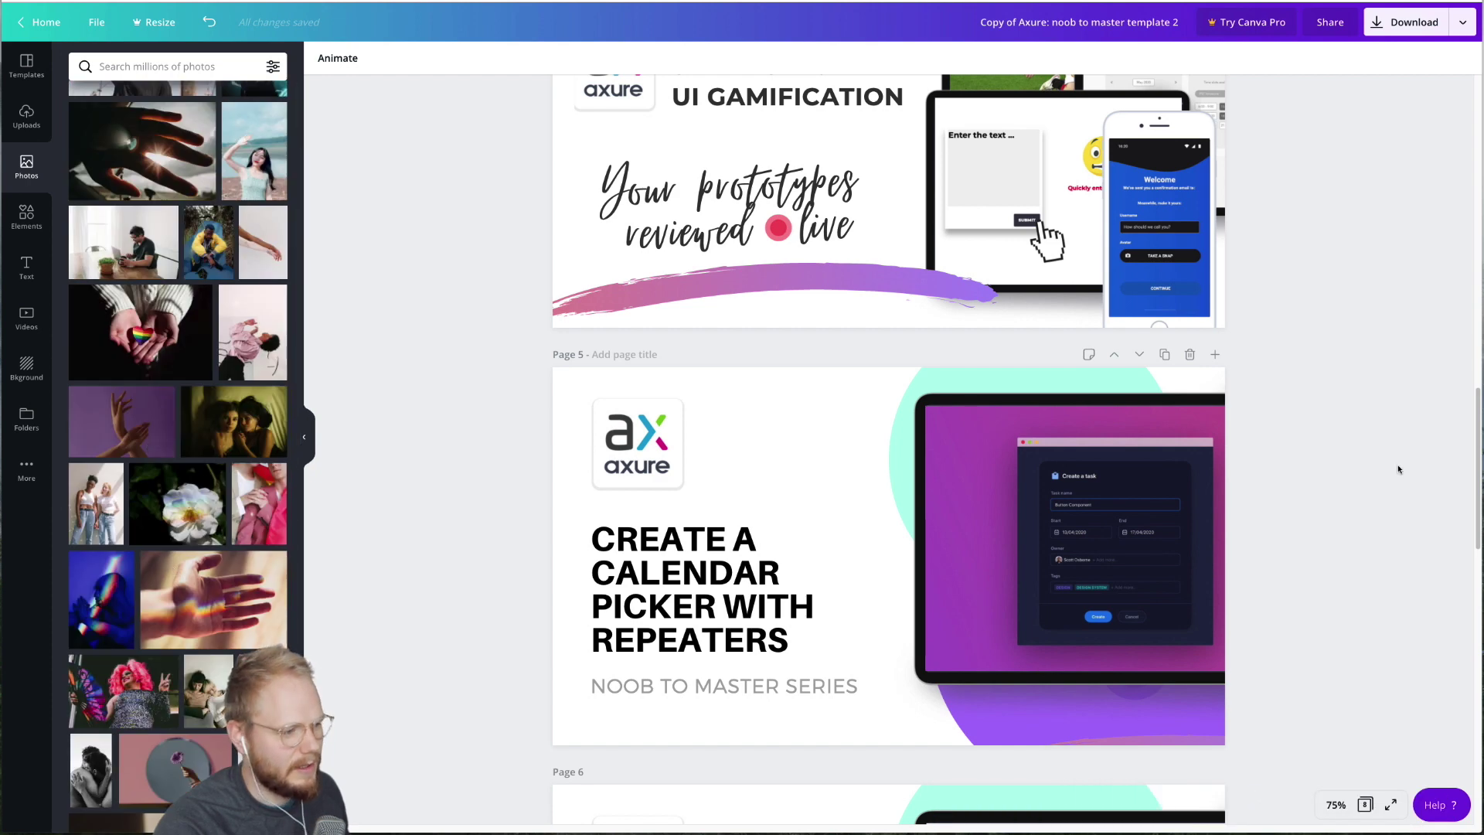
{"action": "scroll", "coordinate": [154, 364], "scroll_direction": "up", "scroll_amount": 4}
{"action": "scroll", "coordinate": [138, 163], "scroll_direction": "up", "scroll_amount": 5}
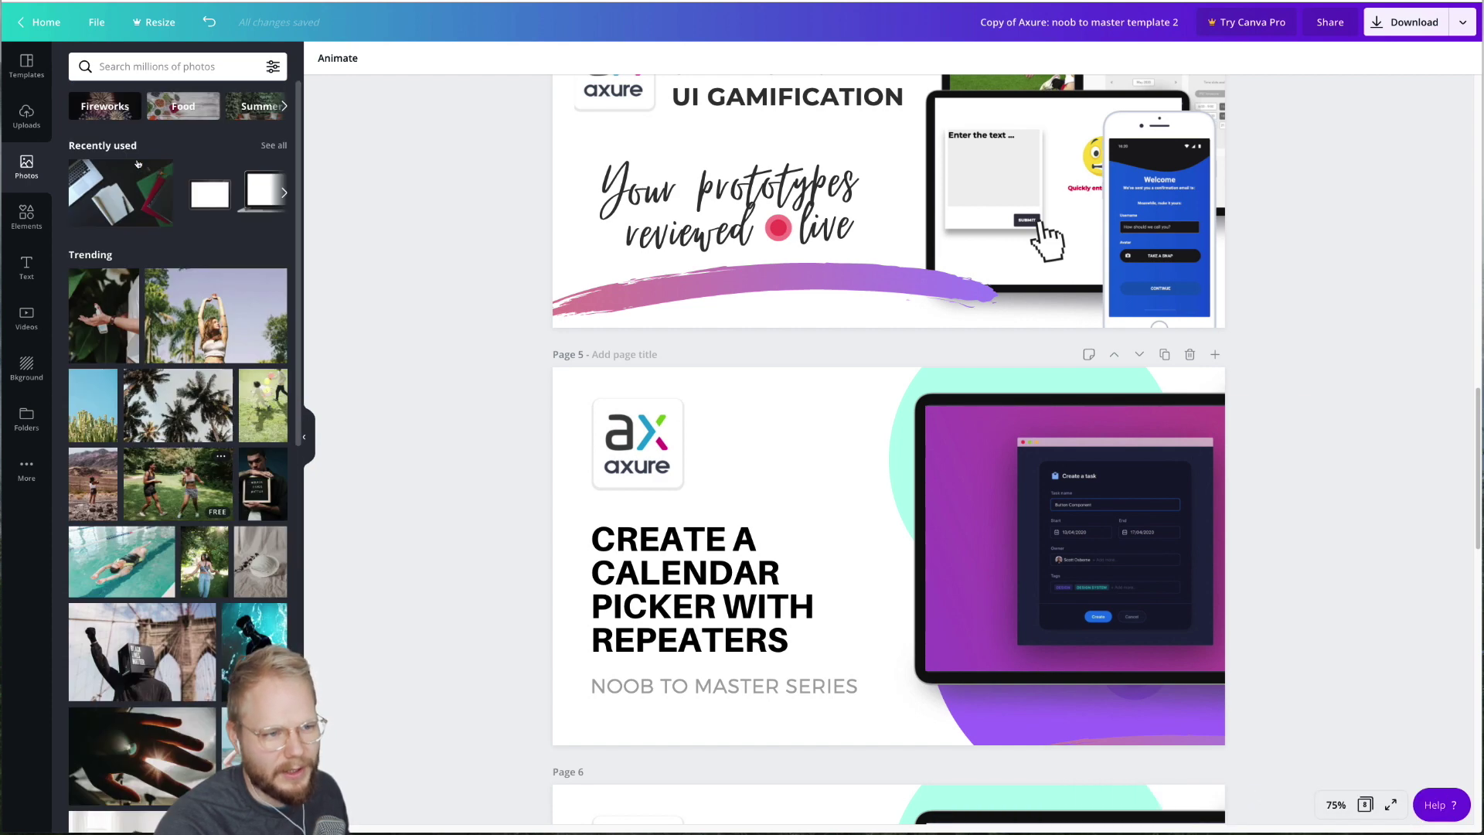
{"action": "left_click", "coordinate": [165, 65]}
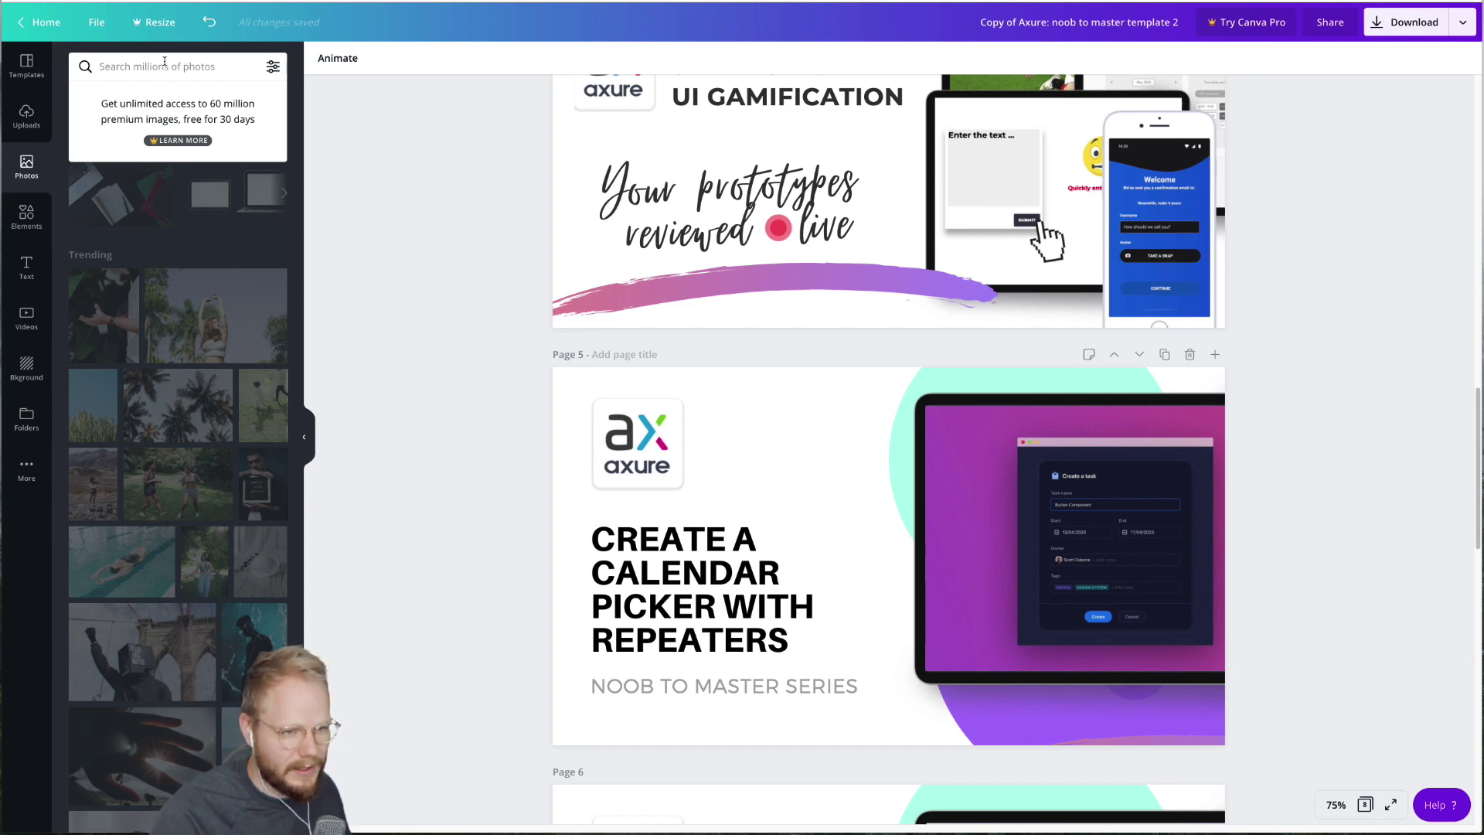
- Add the OK-hand sticker and a gradient wave element to page 5
{"action": "left_click", "coordinate": [26, 214]}
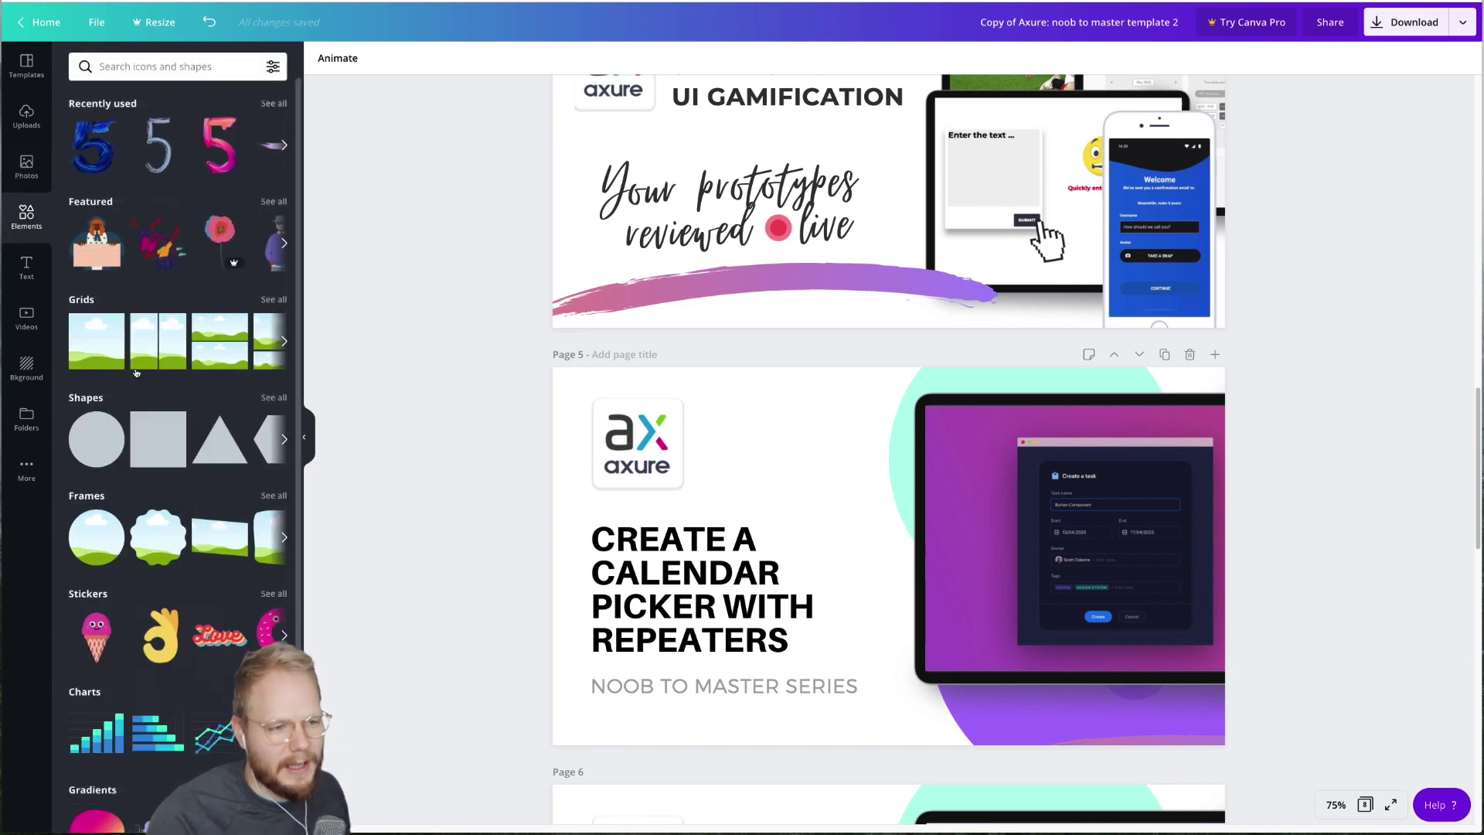
{"action": "scroll", "coordinate": [136, 303], "scroll_direction": "down", "scroll_amount": 1}
{"action": "left_click_drag", "start_coordinate": [160, 568], "coordinate": [878, 613]}
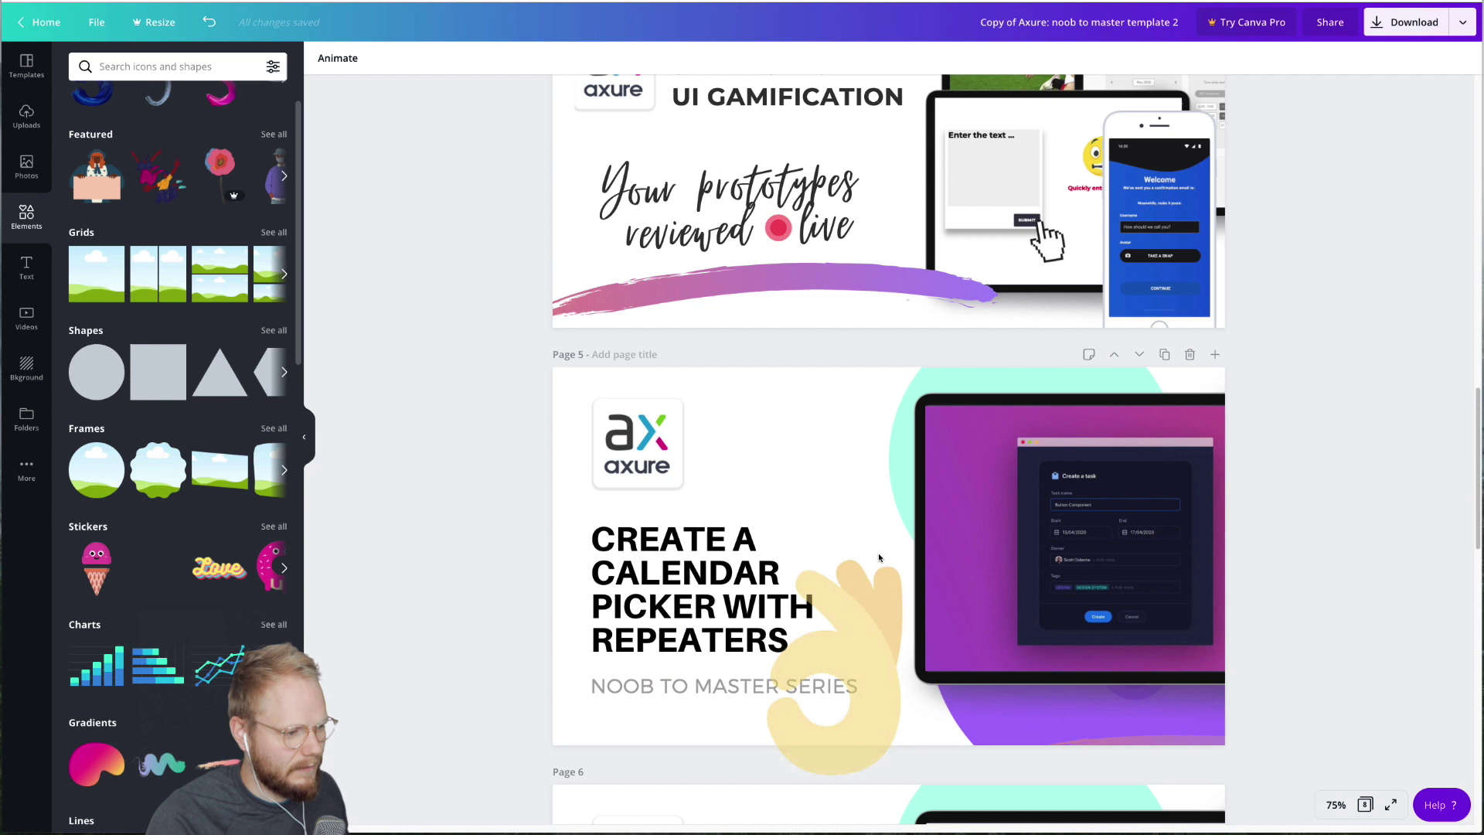
{"action": "left_click_drag", "start_coordinate": [1004, 541], "coordinate": [1101, 600]}
{"action": "scroll", "coordinate": [164, 644], "scroll_direction": "down", "scroll_amount": 2}
{"action": "scroll", "coordinate": [164, 643], "scroll_direction": "down", "scroll_amount": 1}
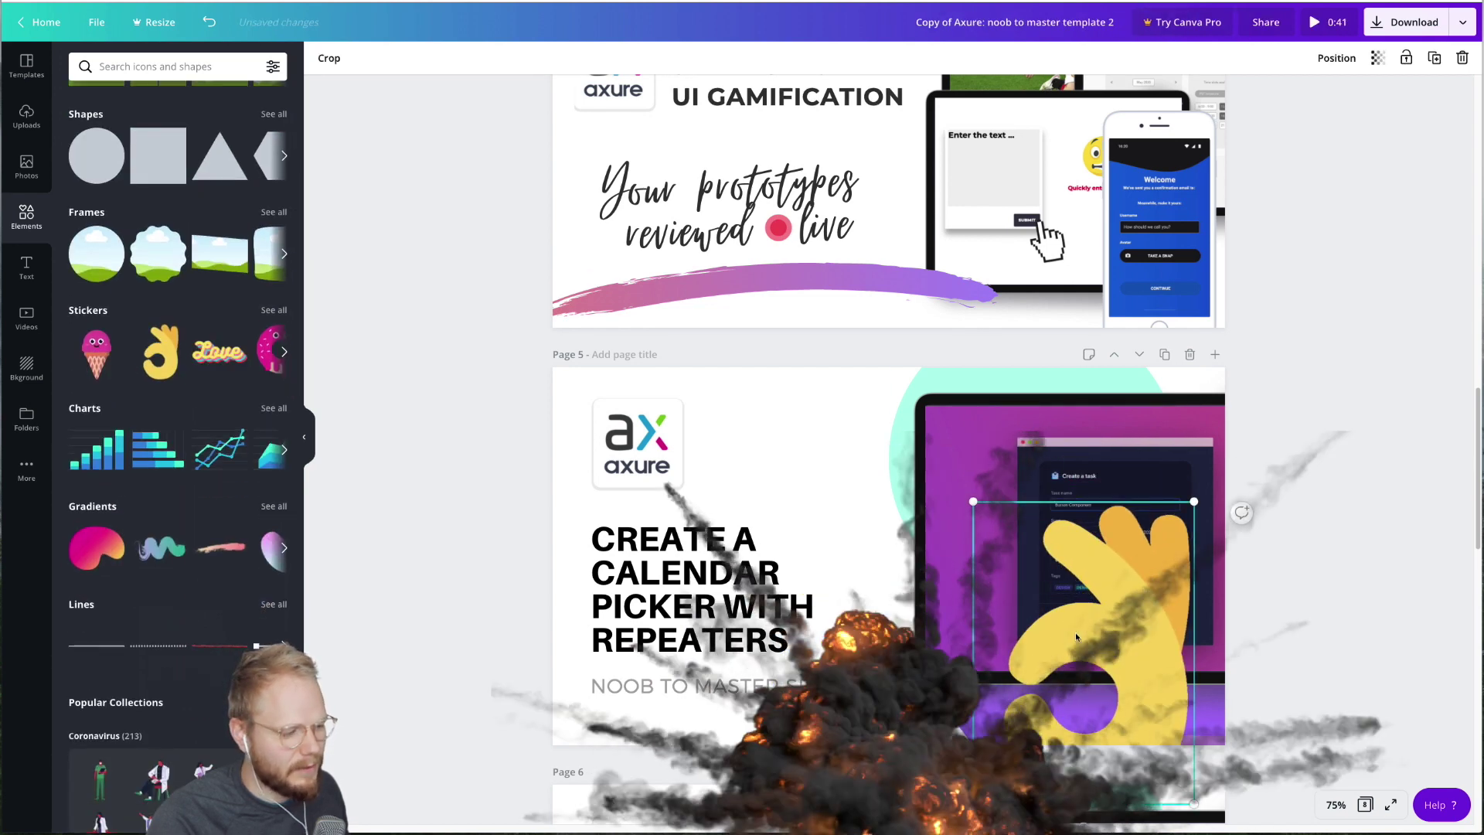
{"action": "left_click", "coordinate": [161, 547]}
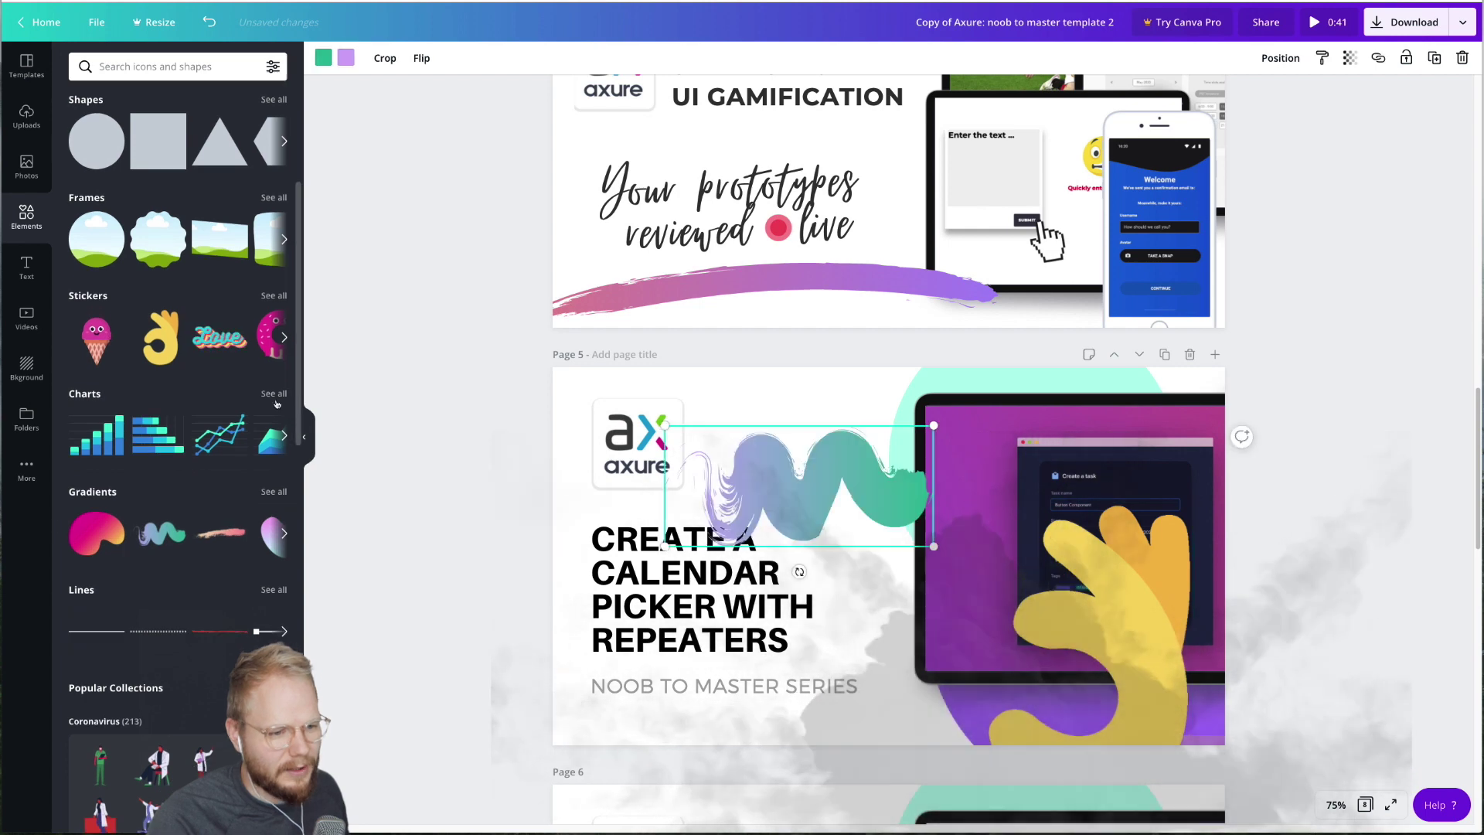
- List all chart elements and undo the sticker and gradient additions on page 5
{"action": "left_click", "coordinate": [273, 408]}
{"action": "scroll", "coordinate": [200, 404], "scroll_direction": "down", "scroll_amount": 10}
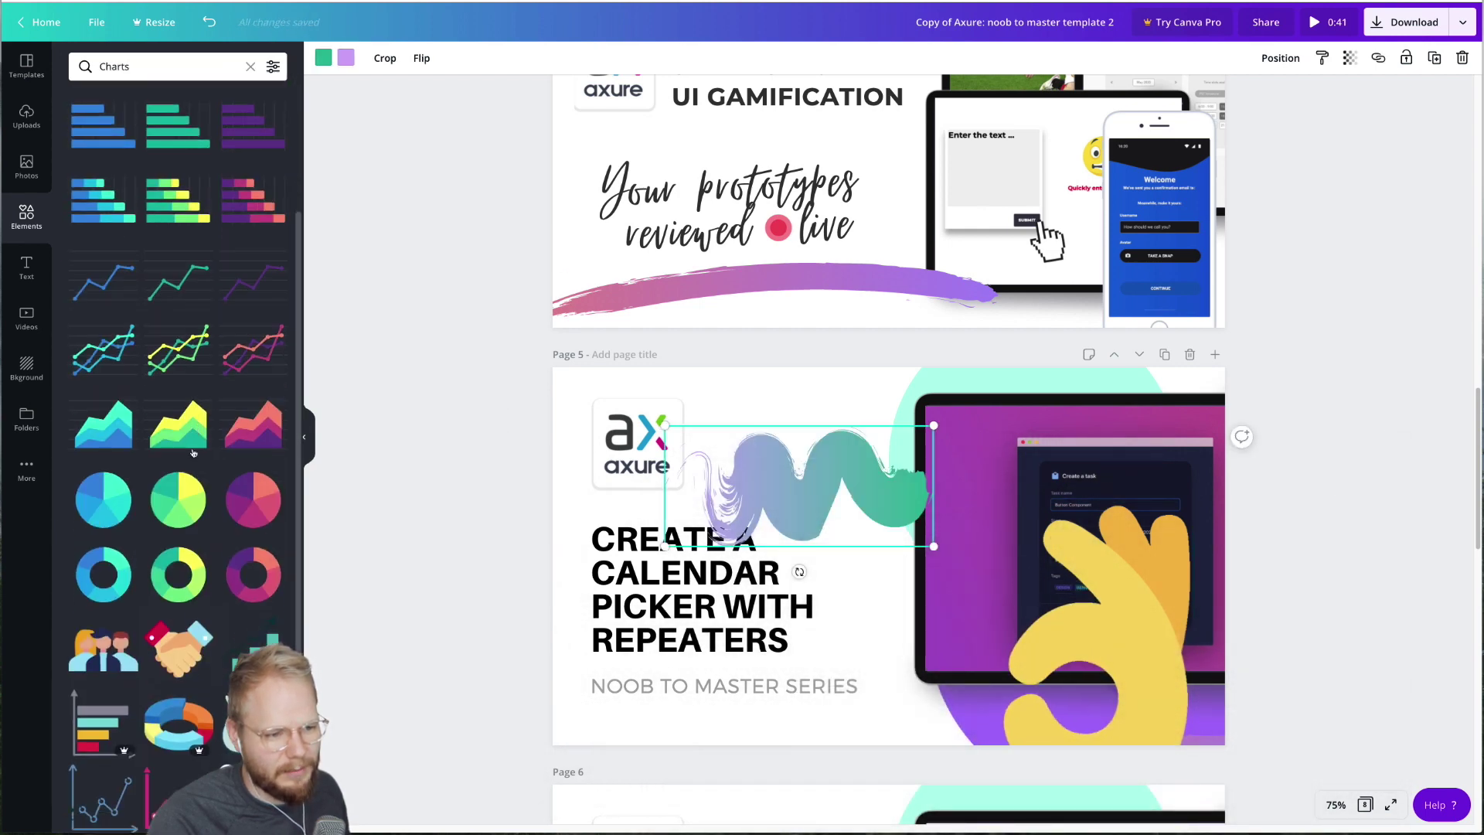
{"action": "scroll", "coordinate": [158, 128], "scroll_direction": "up", "scroll_amount": 10}
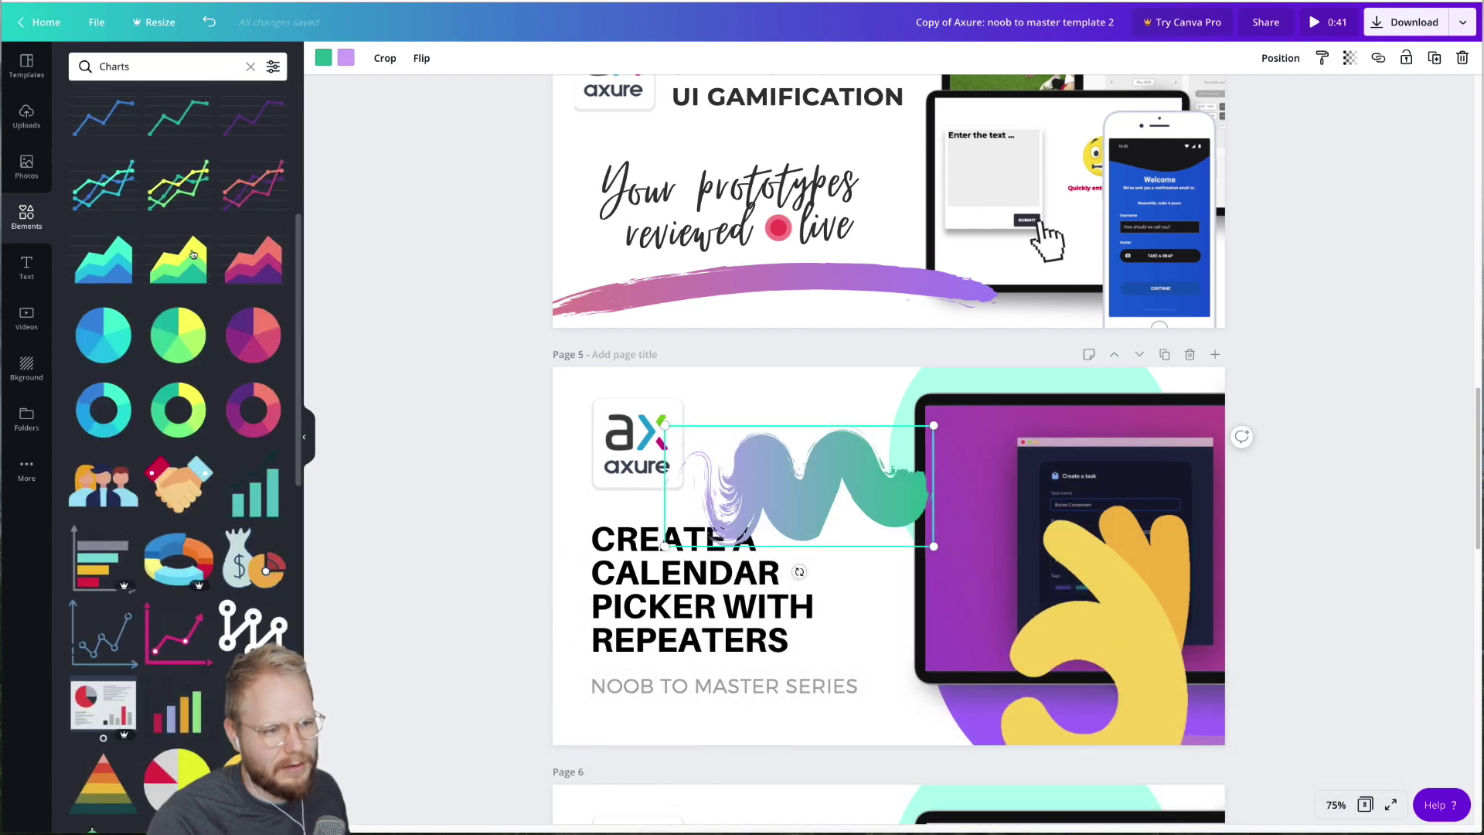
{"action": "key", "text": "ctrl+z"}
{"action": "scroll", "coordinate": [355, 265], "scroll_direction": "down", "scroll_amount": 3}
- Look through the Text and Background panels, then return to the Canva home page
{"action": "scroll", "coordinate": [385, 291], "scroll_direction": "down", "scroll_amount": 2}
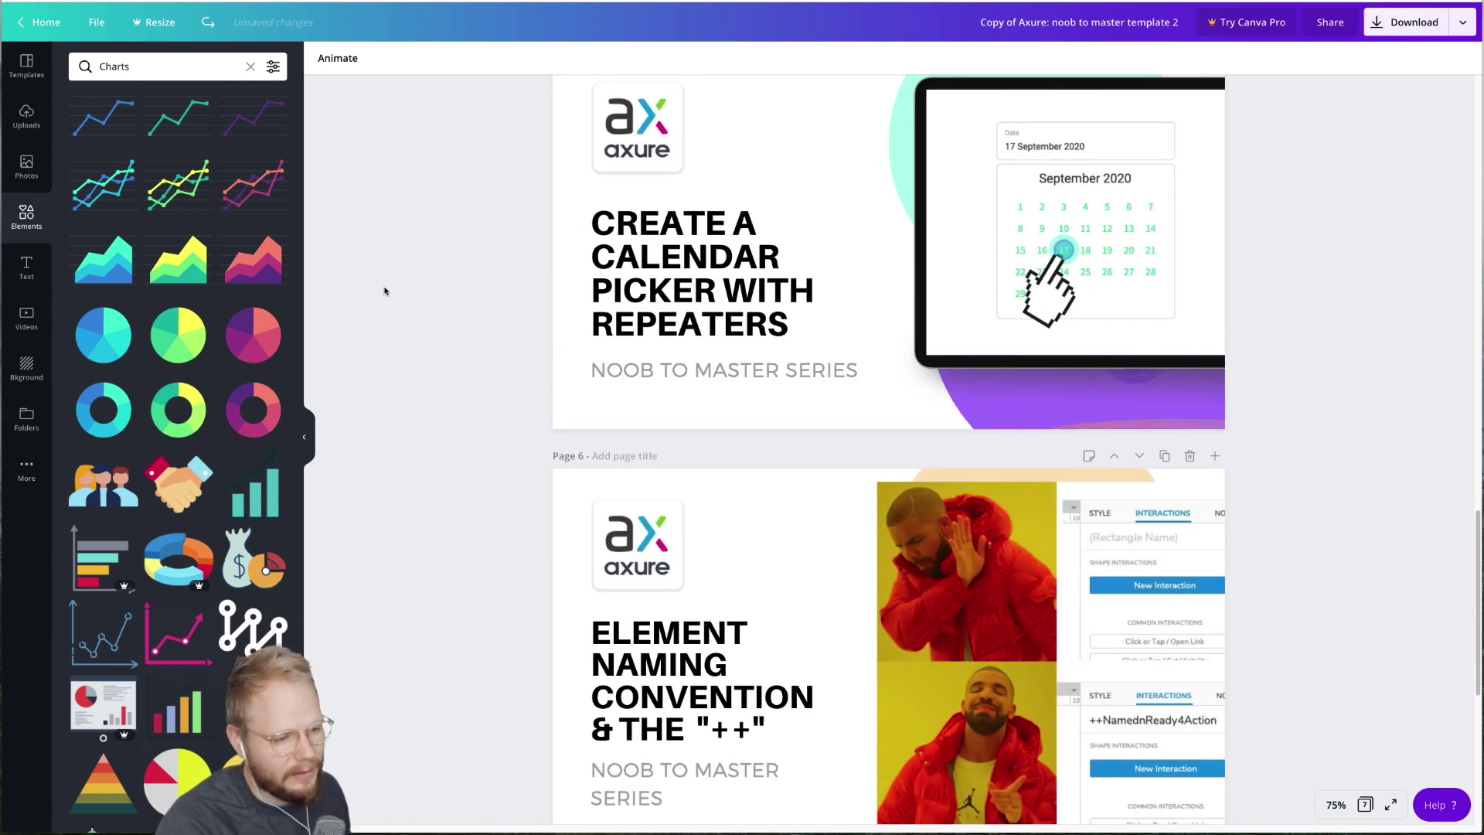
{"action": "scroll", "coordinate": [179, 461], "scroll_direction": "down", "scroll_amount": 9}
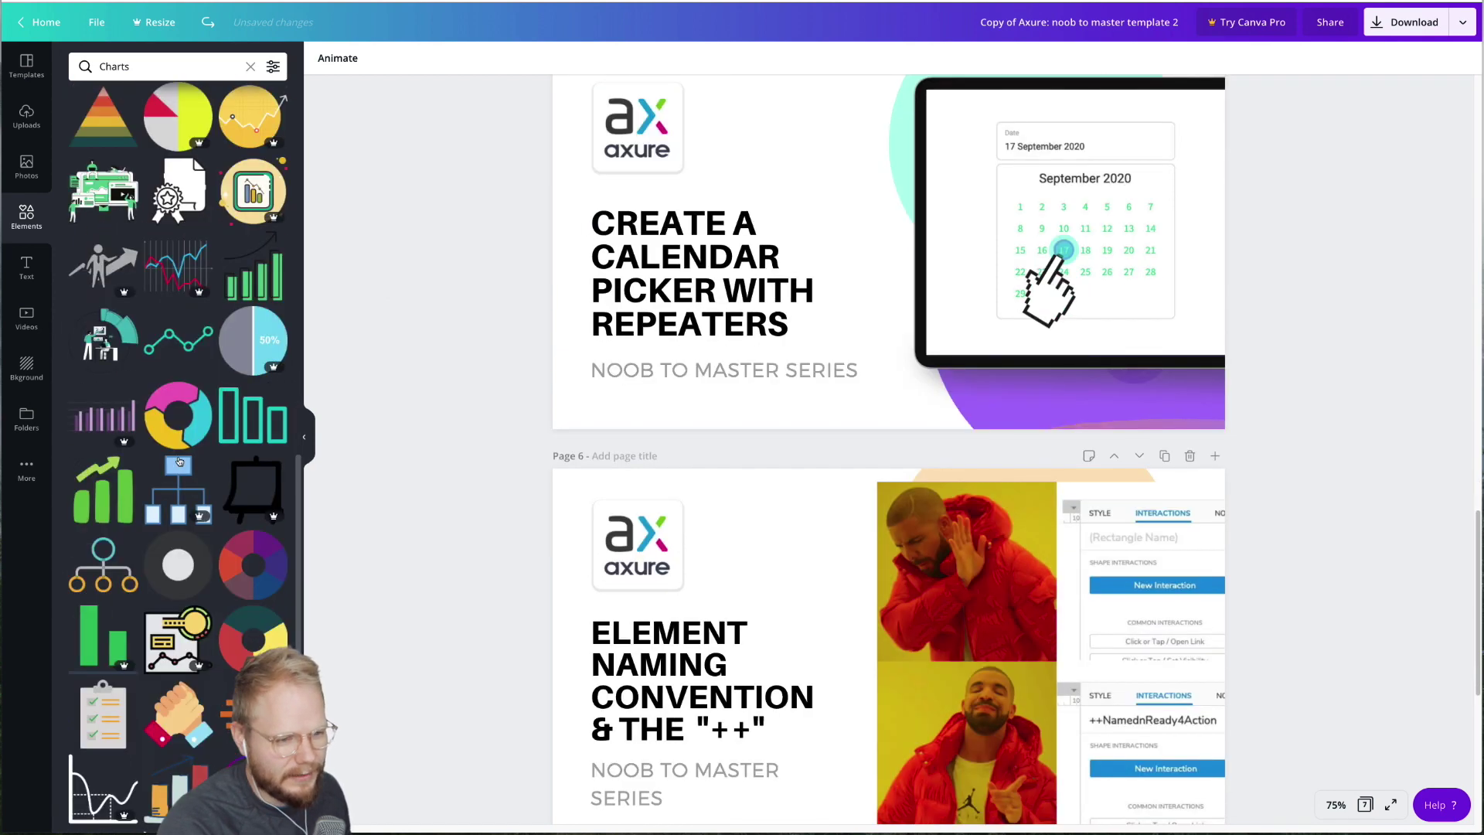
{"action": "left_click", "coordinate": [27, 267]}
{"action": "scroll", "coordinate": [184, 453], "scroll_direction": "down", "scroll_amount": 10}
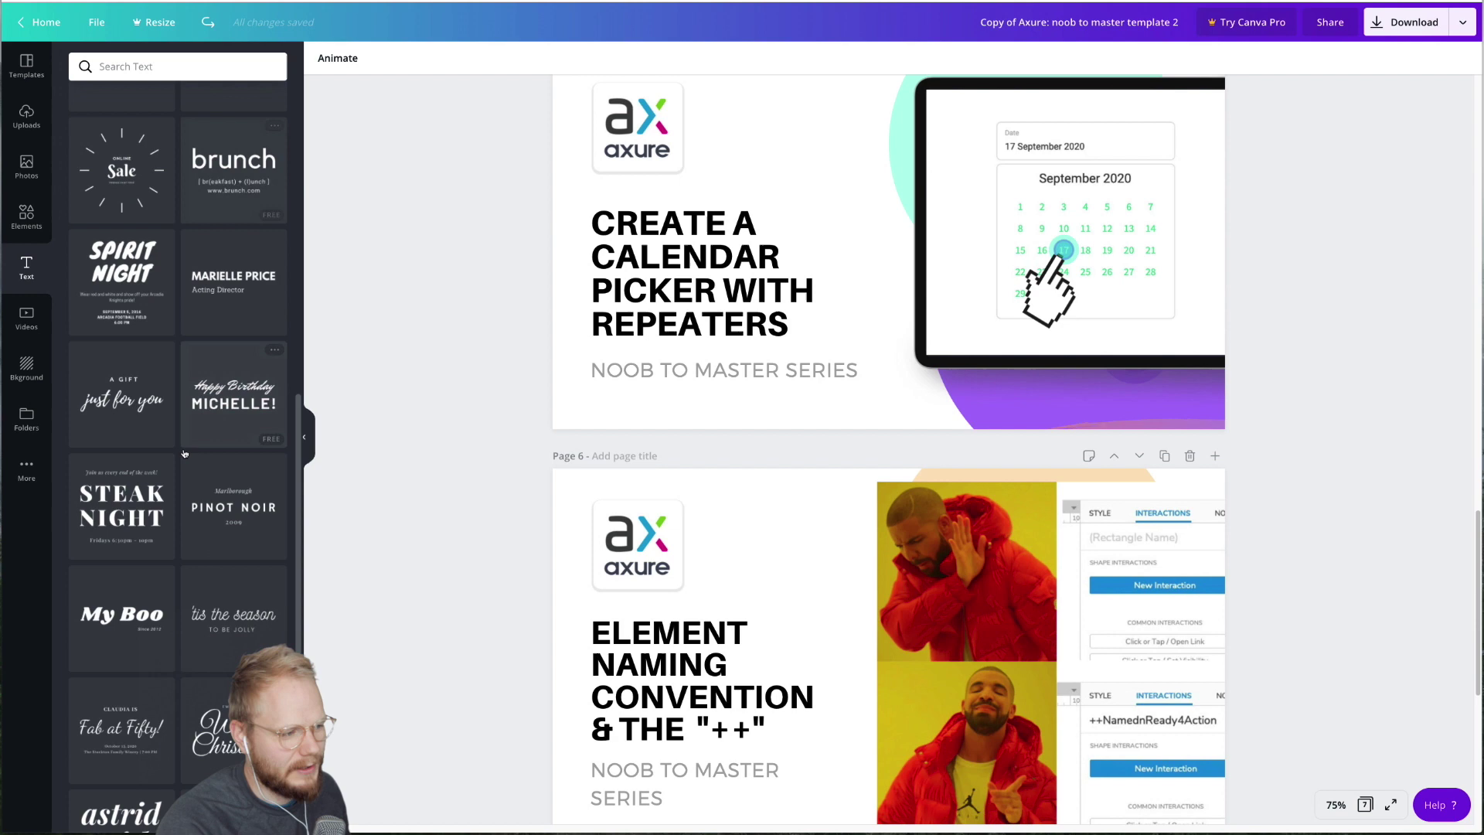
{"action": "left_click", "coordinate": [26, 368]}
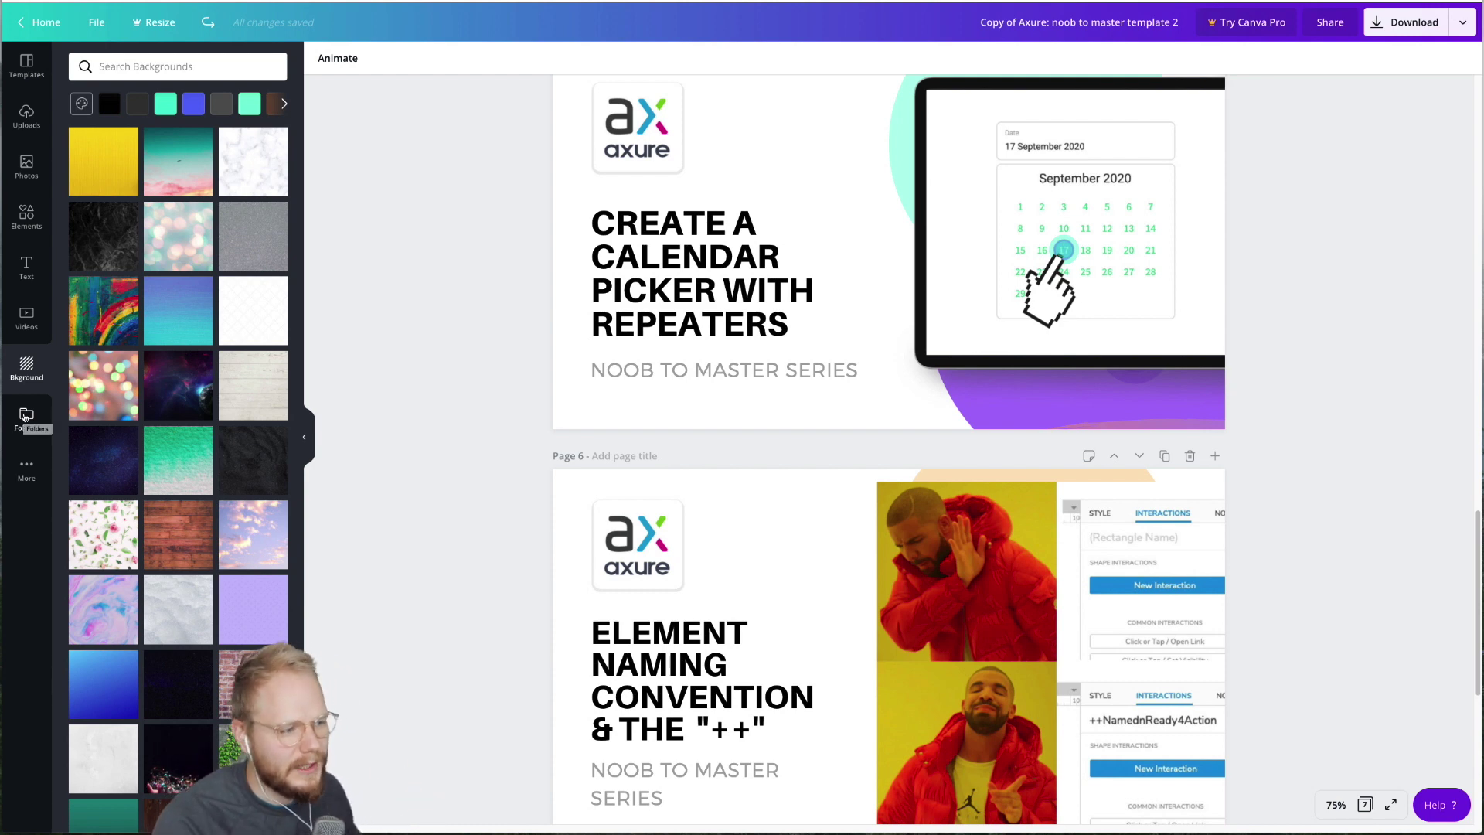
{"action": "left_click", "coordinate": [38, 24]}
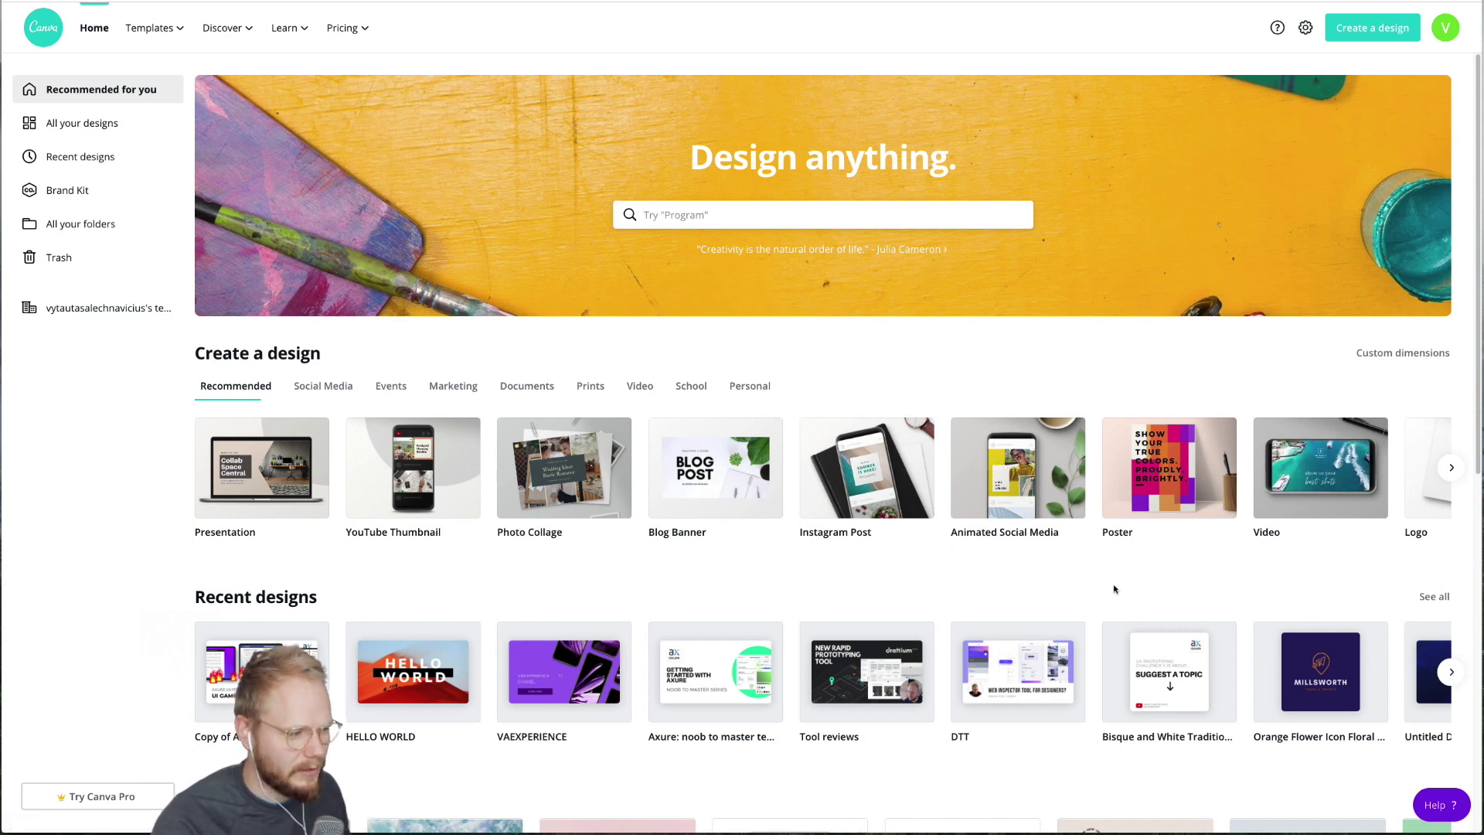
- Start a new 16:9 Presentation design from Create a design
{"action": "scroll", "coordinate": [1114, 589], "scroll_direction": "down", "scroll_amount": 4}
{"action": "scroll", "coordinate": [343, 425], "scroll_direction": "up", "scroll_amount": 4}
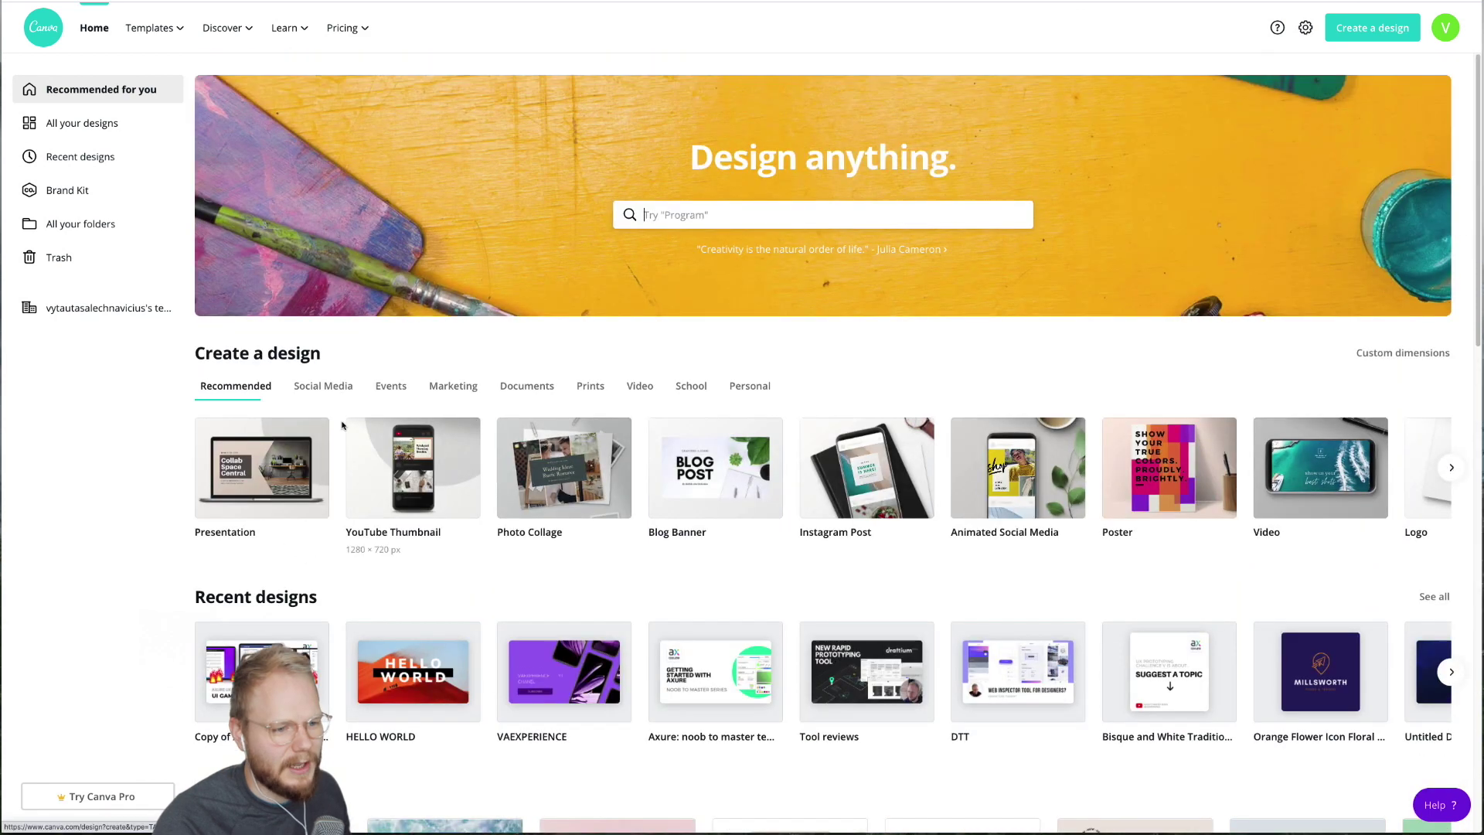
{"action": "left_click", "coordinate": [267, 477]}
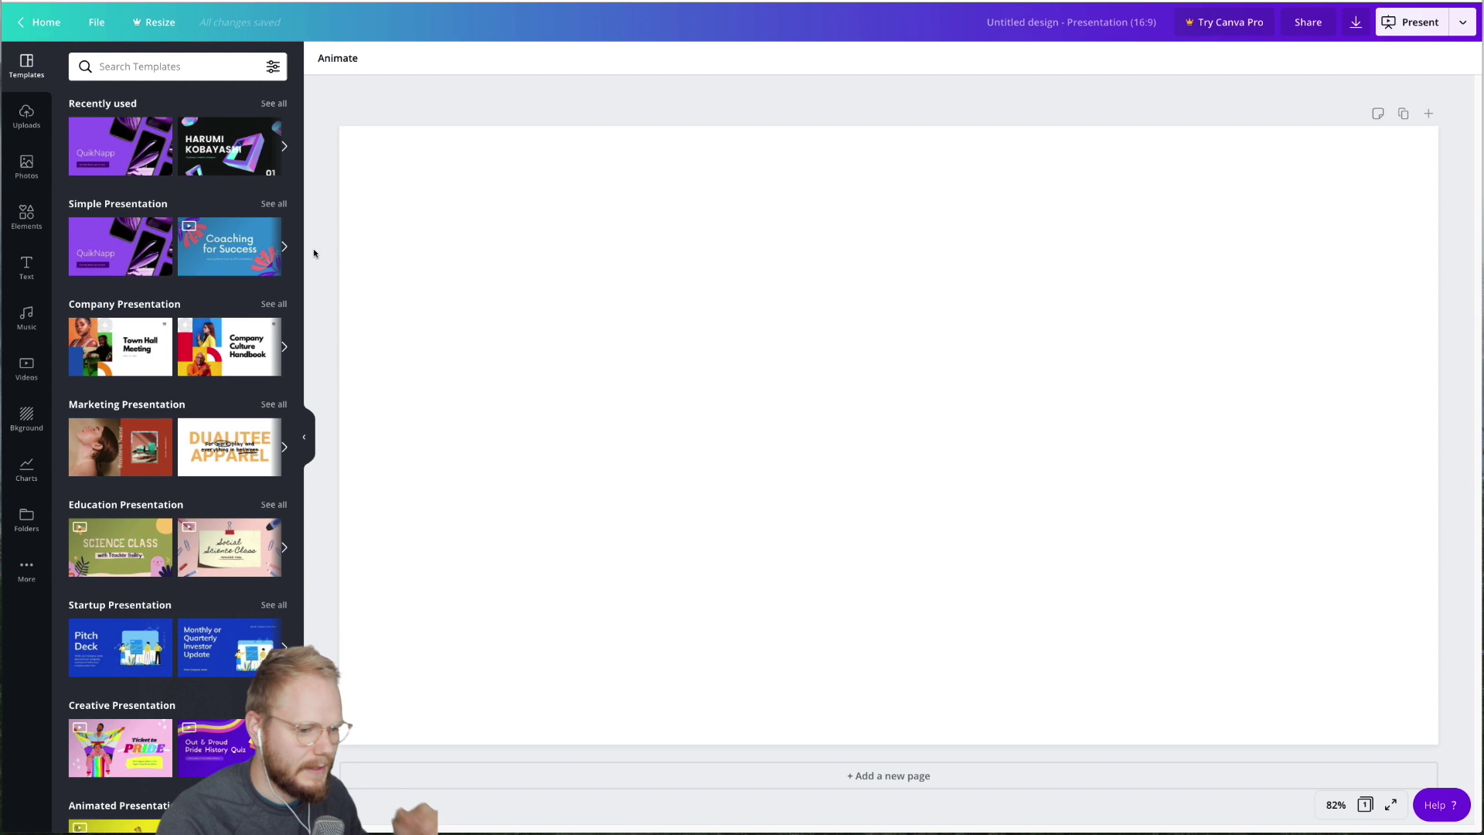
- Apply the Pitch Deck template and change its title to 'Hello word'
{"action": "left_click", "coordinate": [120, 638]}
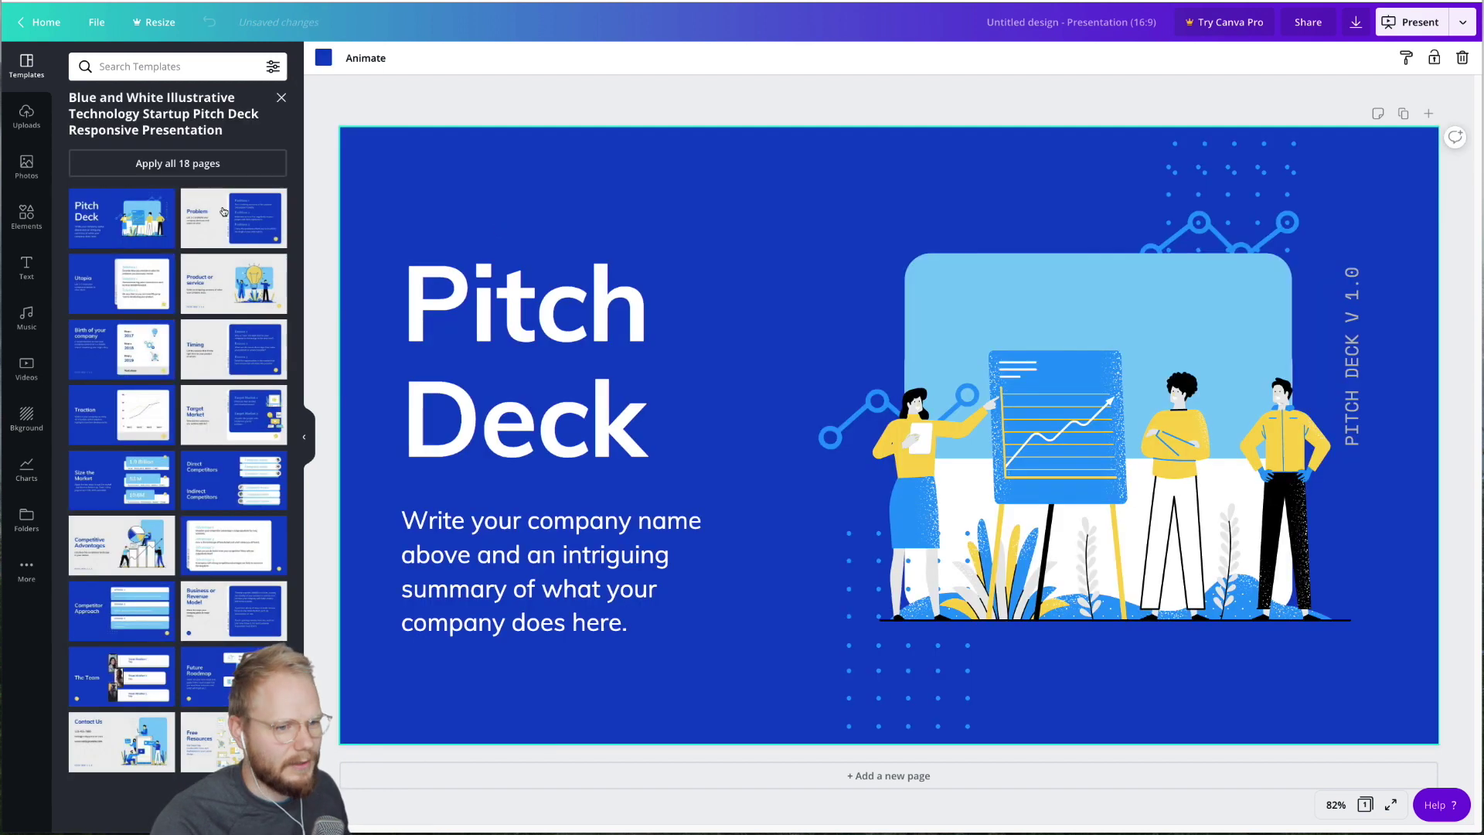
{"action": "left_click", "coordinate": [412, 289]}
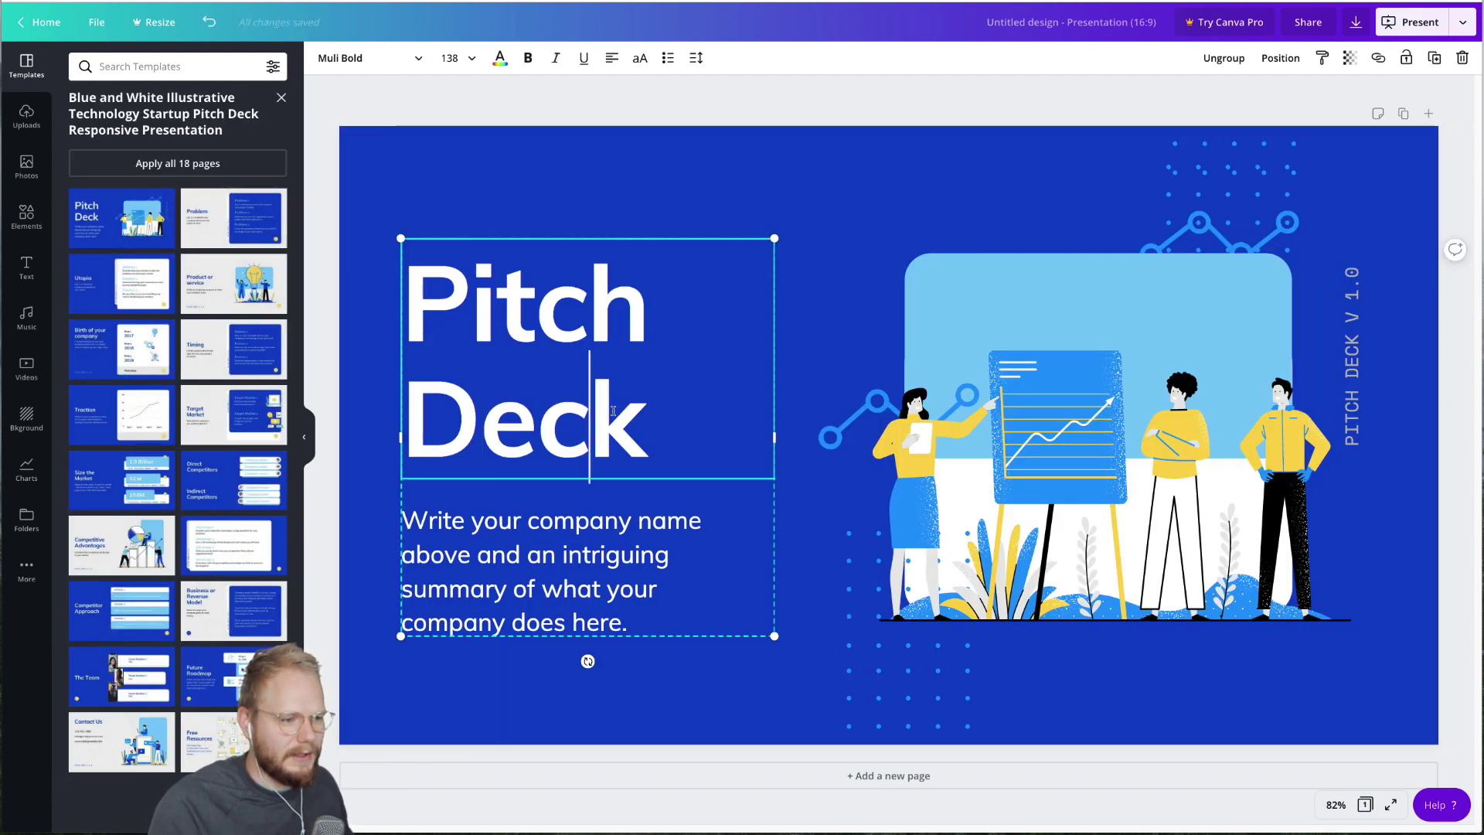
{"action": "type", "text": "h"}
{"action": "key", "text": "BackSpace"}
{"action": "key", "text": "BackSpace"}
{"action": "key", "text": "BackSpace"}
{"action": "key", "text": "BackSpace"}
{"action": "key", "text": "BackSpace"}
{"action": "key", "text": "BackSpace"}
{"action": "key", "text": "BackSpace"}
{"action": "key", "text": "BackSpace"}
{"action": "key", "text": "BackSpace"}
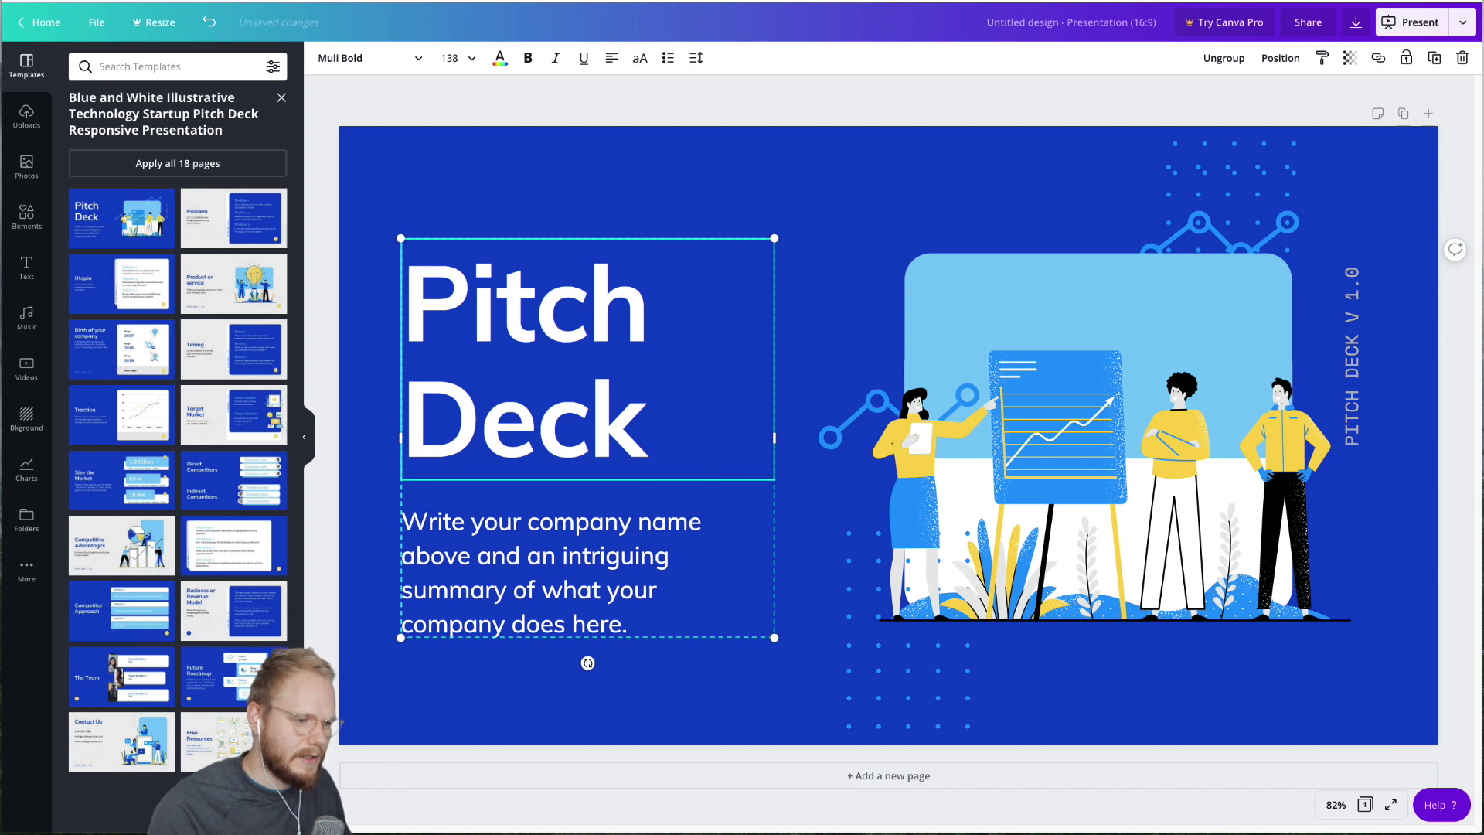
{"action": "key", "text": "BackSpace"}
{"action": "key", "text": "BackSpace"}
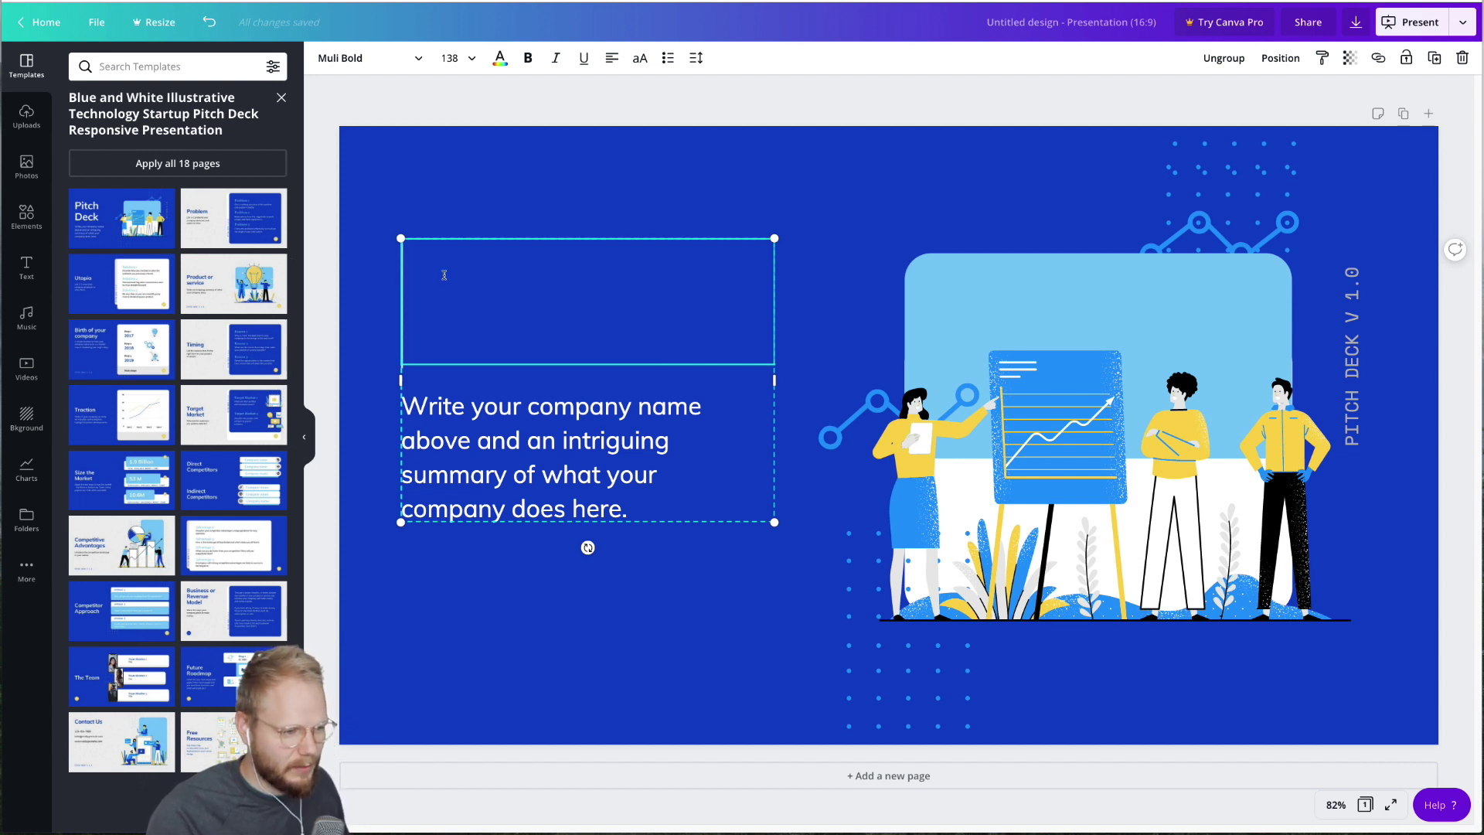
{"action": "type", "text": "Hello word"}
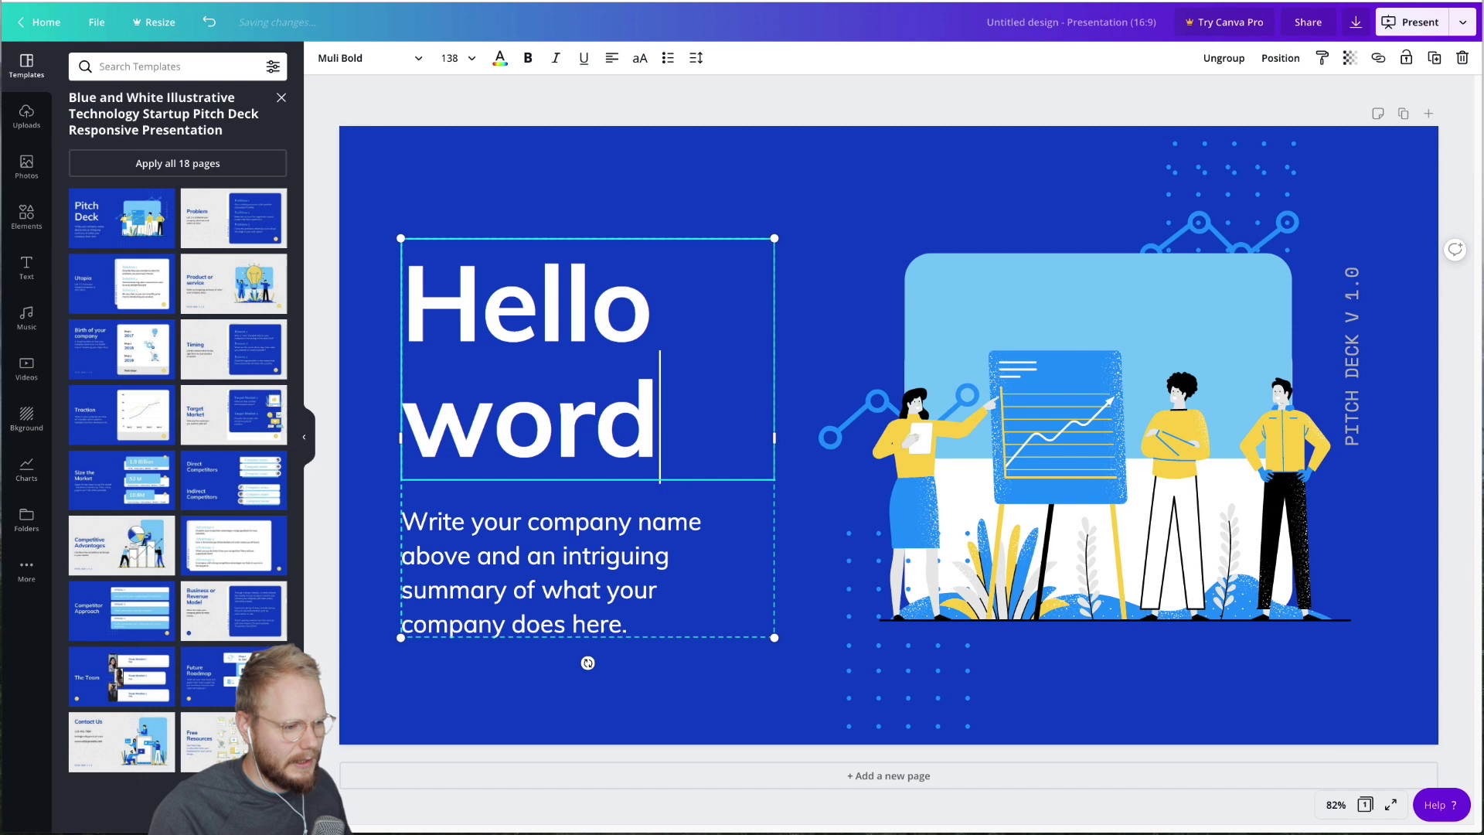
{"action": "left_click", "coordinate": [896, 628]}
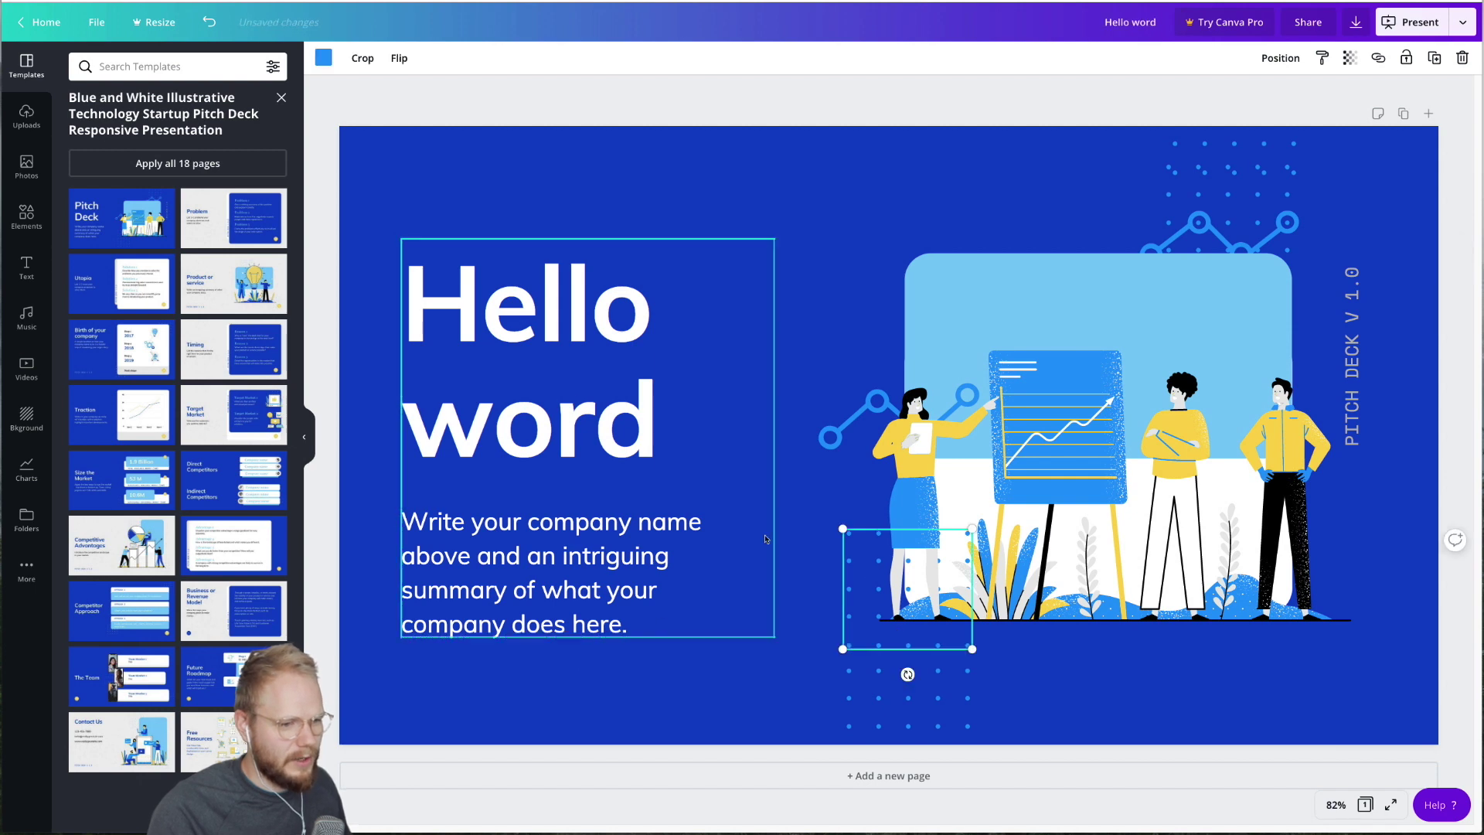
- Duplicate the title page and delete page 2's illustration, rectangles, chart lines and dots
{"action": "left_click", "coordinate": [1405, 114]}
{"action": "left_click", "coordinate": [1091, 355]}
{"action": "key", "text": "Delete"}
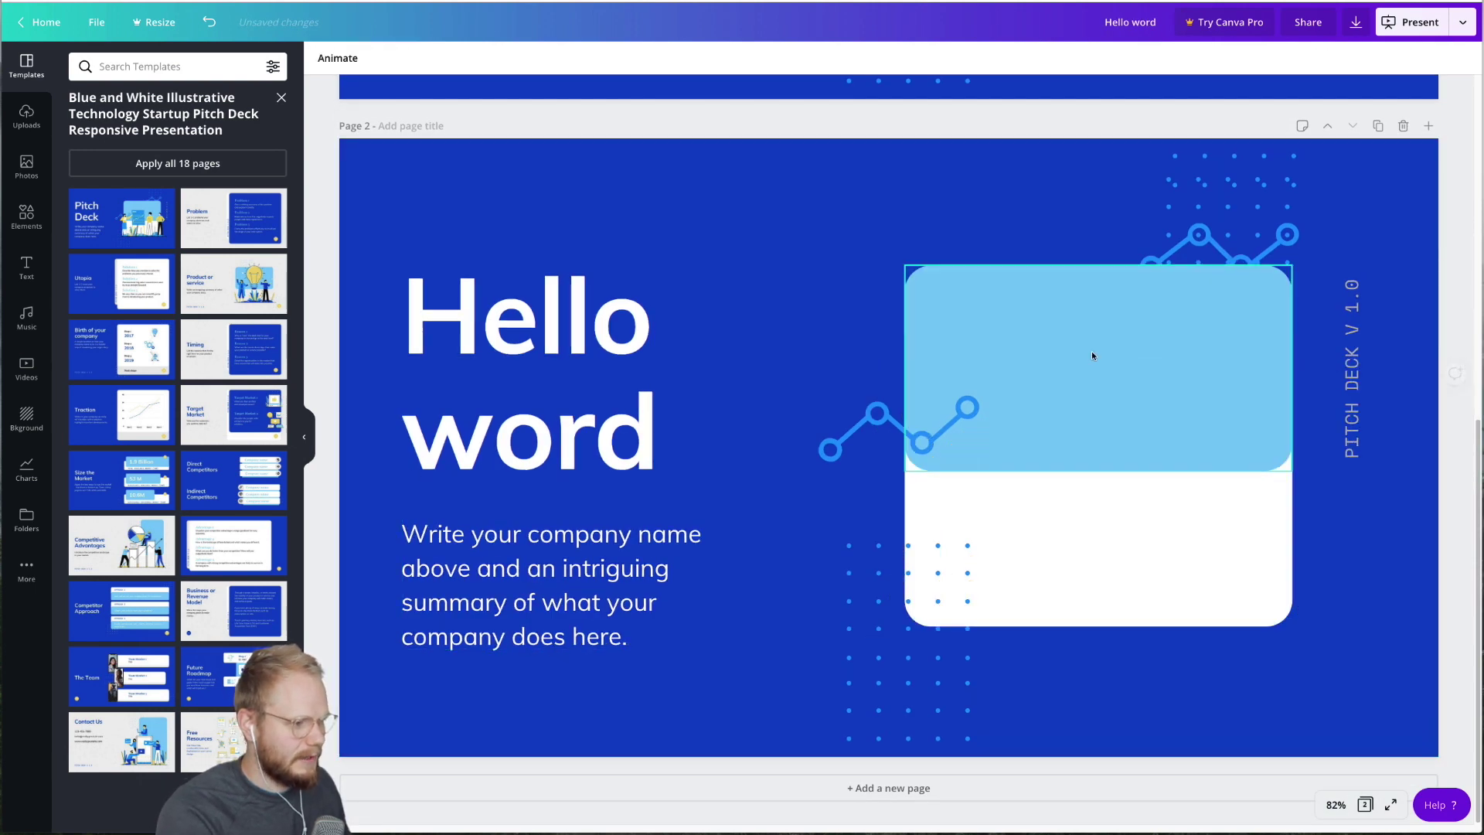
{"action": "left_click", "coordinate": [1091, 356]}
{"action": "key", "text": "Delete"}
{"action": "left_click", "coordinate": [1112, 513]}
{"action": "key", "text": "Delete"}
{"action": "left_click", "coordinate": [876, 413]}
{"action": "key", "text": "Delete"}
{"action": "left_click", "coordinate": [908, 601]}
{"action": "key", "text": "Delete"}
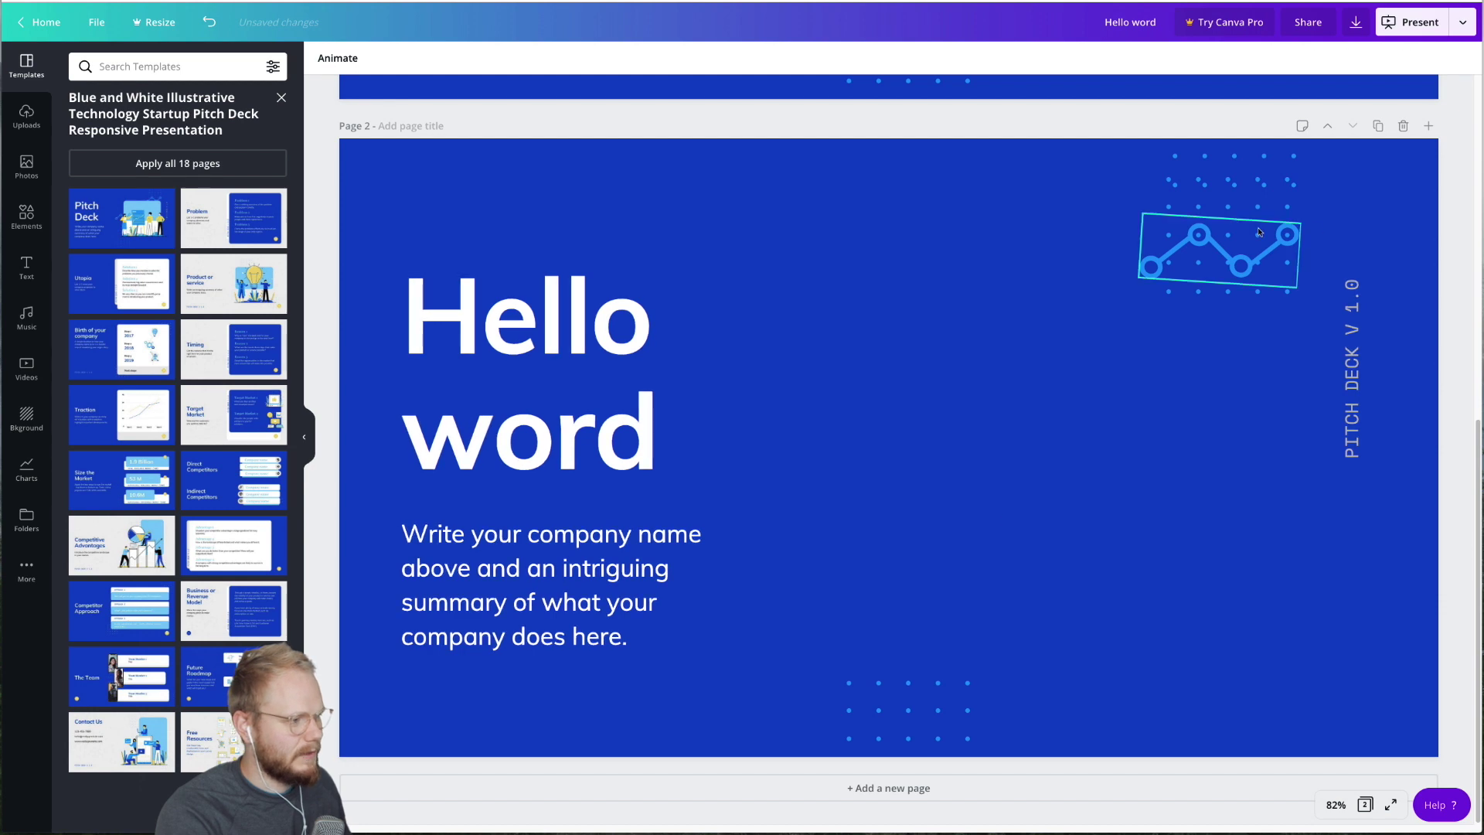
{"action": "left_click", "coordinate": [1259, 231]}
{"action": "key", "text": "Delete"}
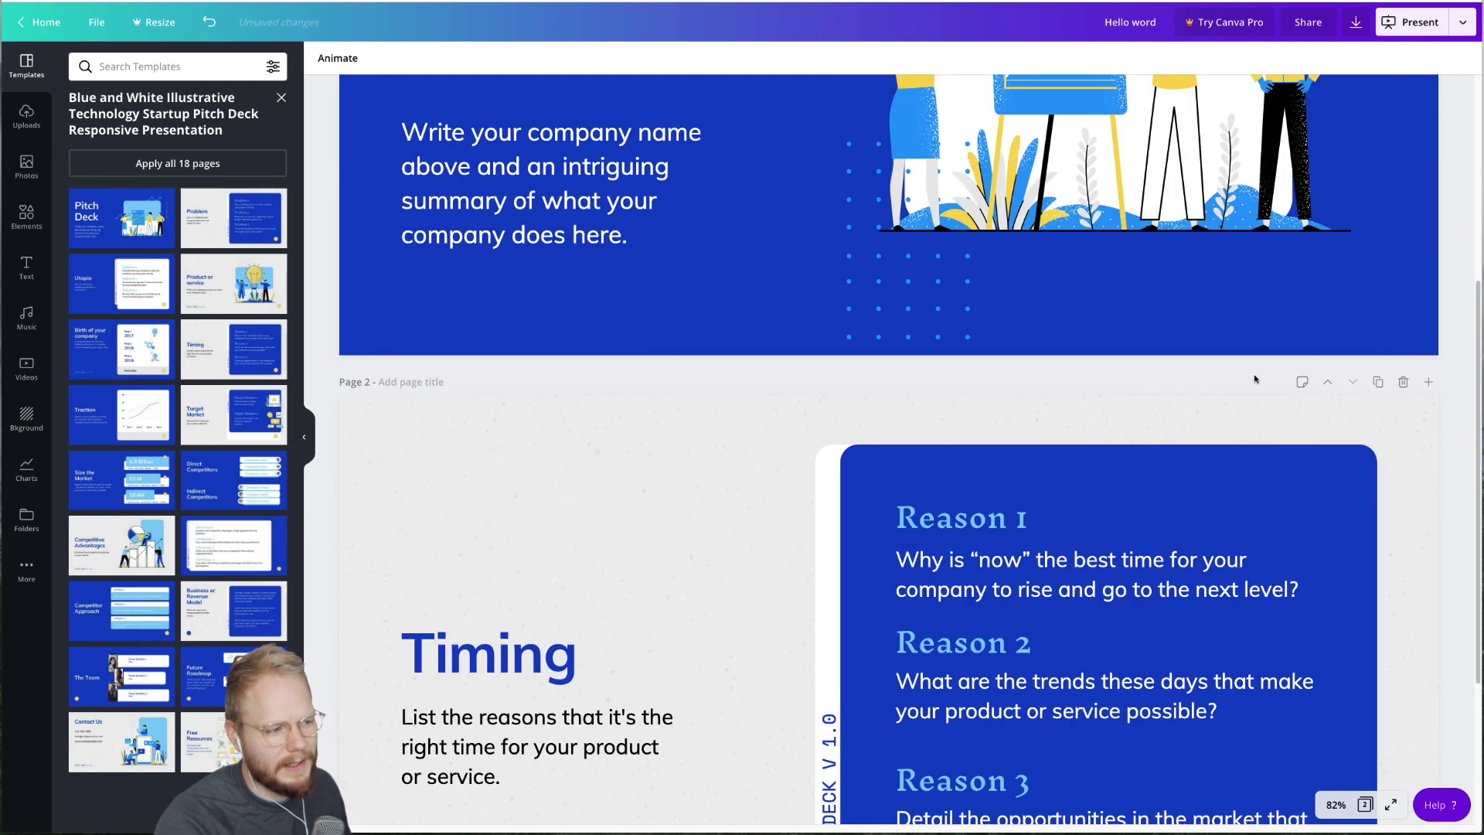
{"action": "scroll", "coordinate": [524, 444], "scroll_direction": "down", "scroll_amount": 3}
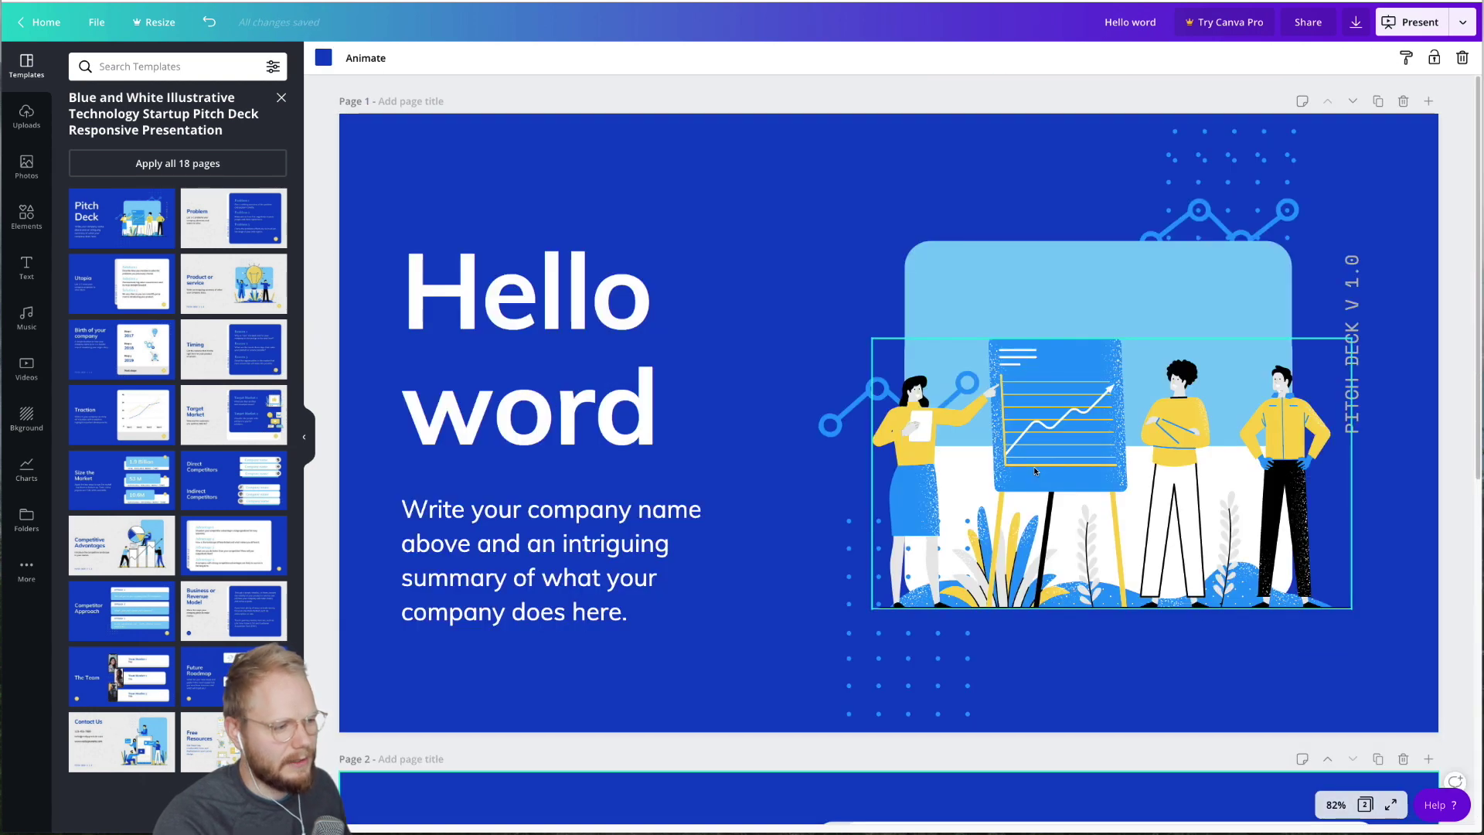
{"action": "scroll", "coordinate": [1076, 545], "scroll_direction": "down", "scroll_amount": 8}
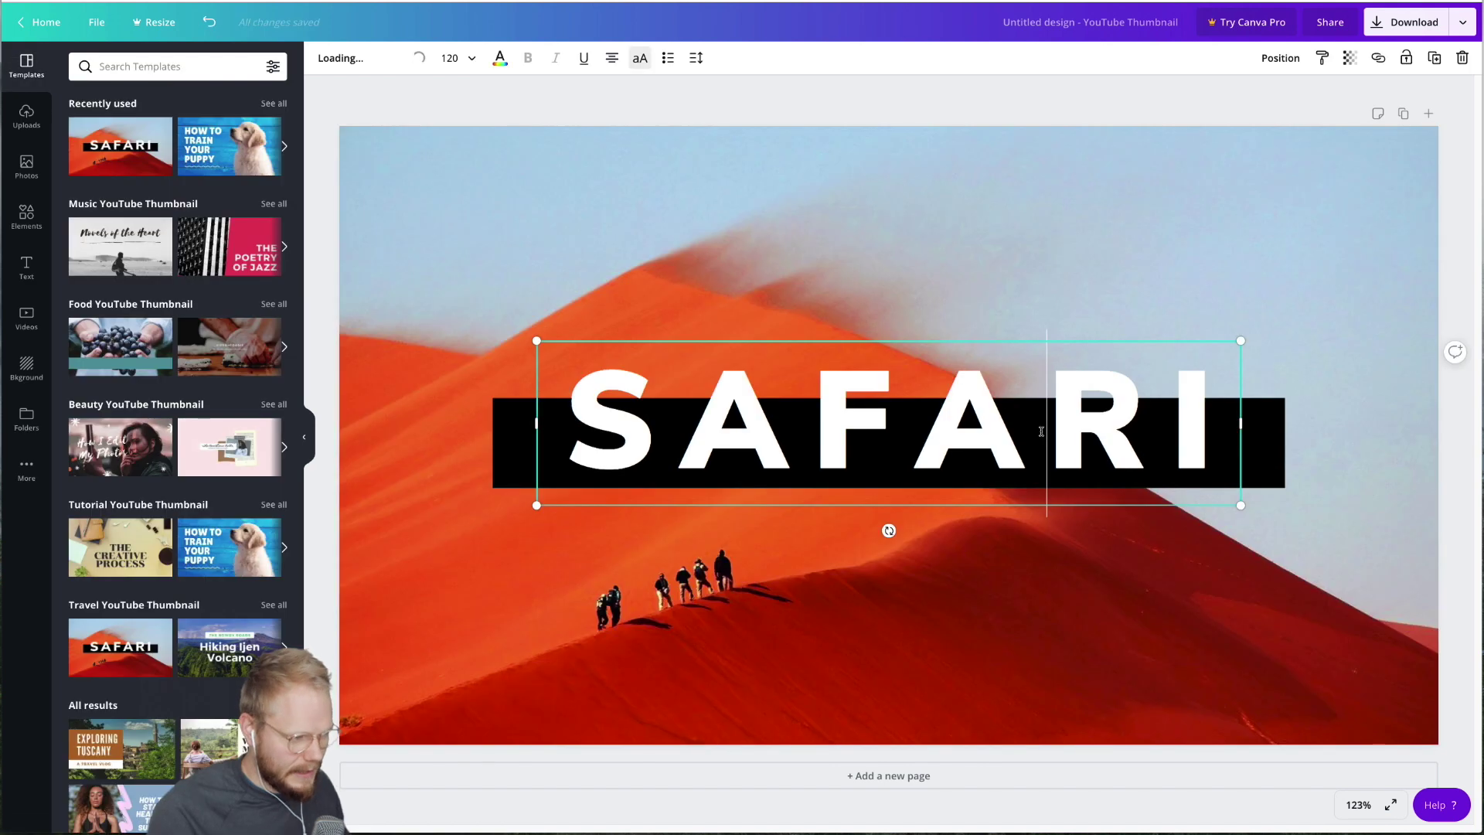
- Change the desert thumbnail's SAFARI text to 'HELLO WORLD' and duplicate the page
{"action": "double_click", "coordinate": [1040, 431]}
{"action": "type", "text": "HELLO WORLD"}
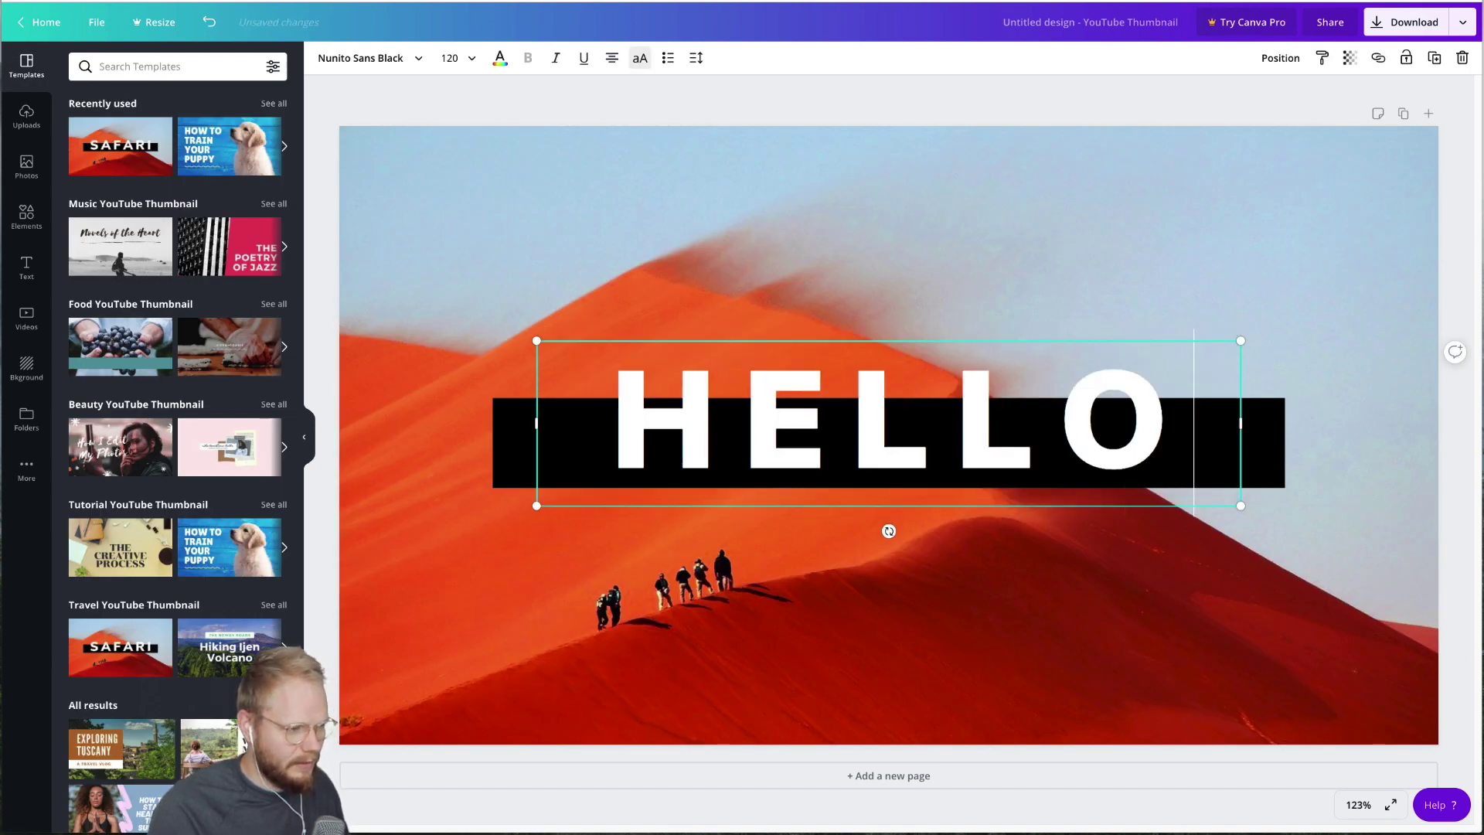
{"action": "left_click", "coordinate": [1054, 219]}
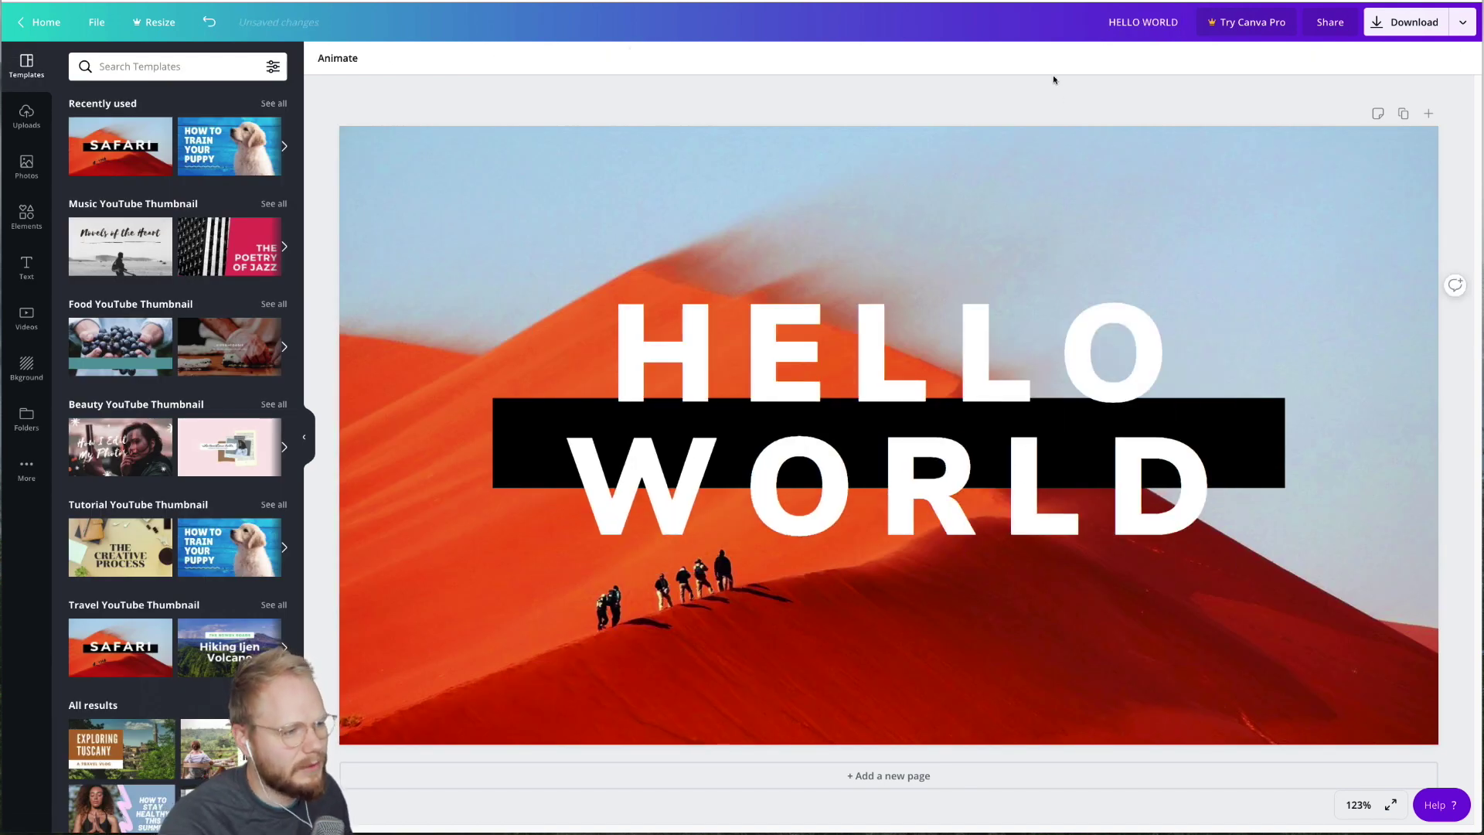
- On page 2, send the photo backward, move VERSION 2 and its black bar lower right, then go home
{"action": "left_click", "coordinate": [1402, 115]}
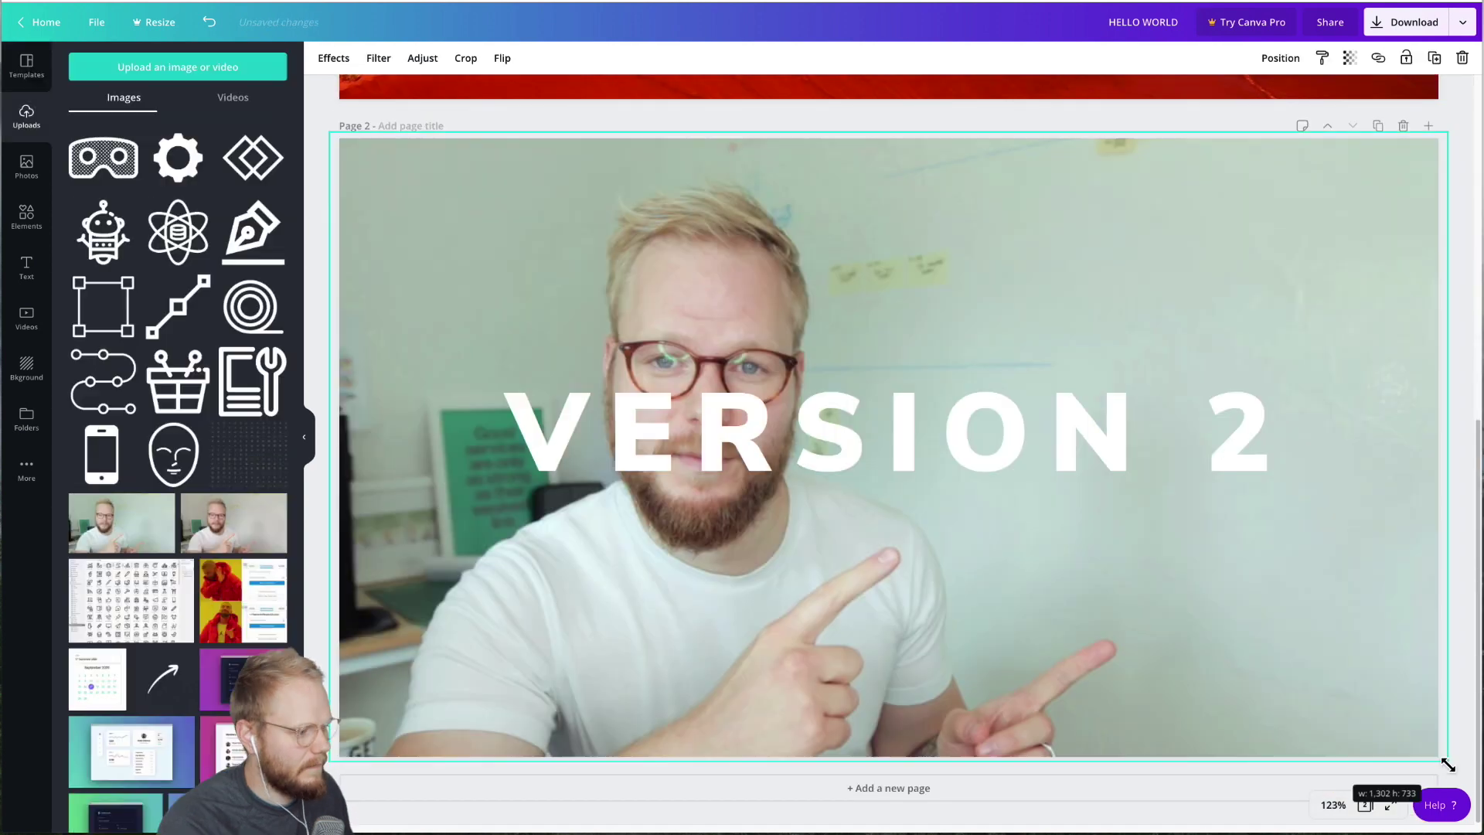
{"action": "left_click", "coordinate": [1280, 58]}
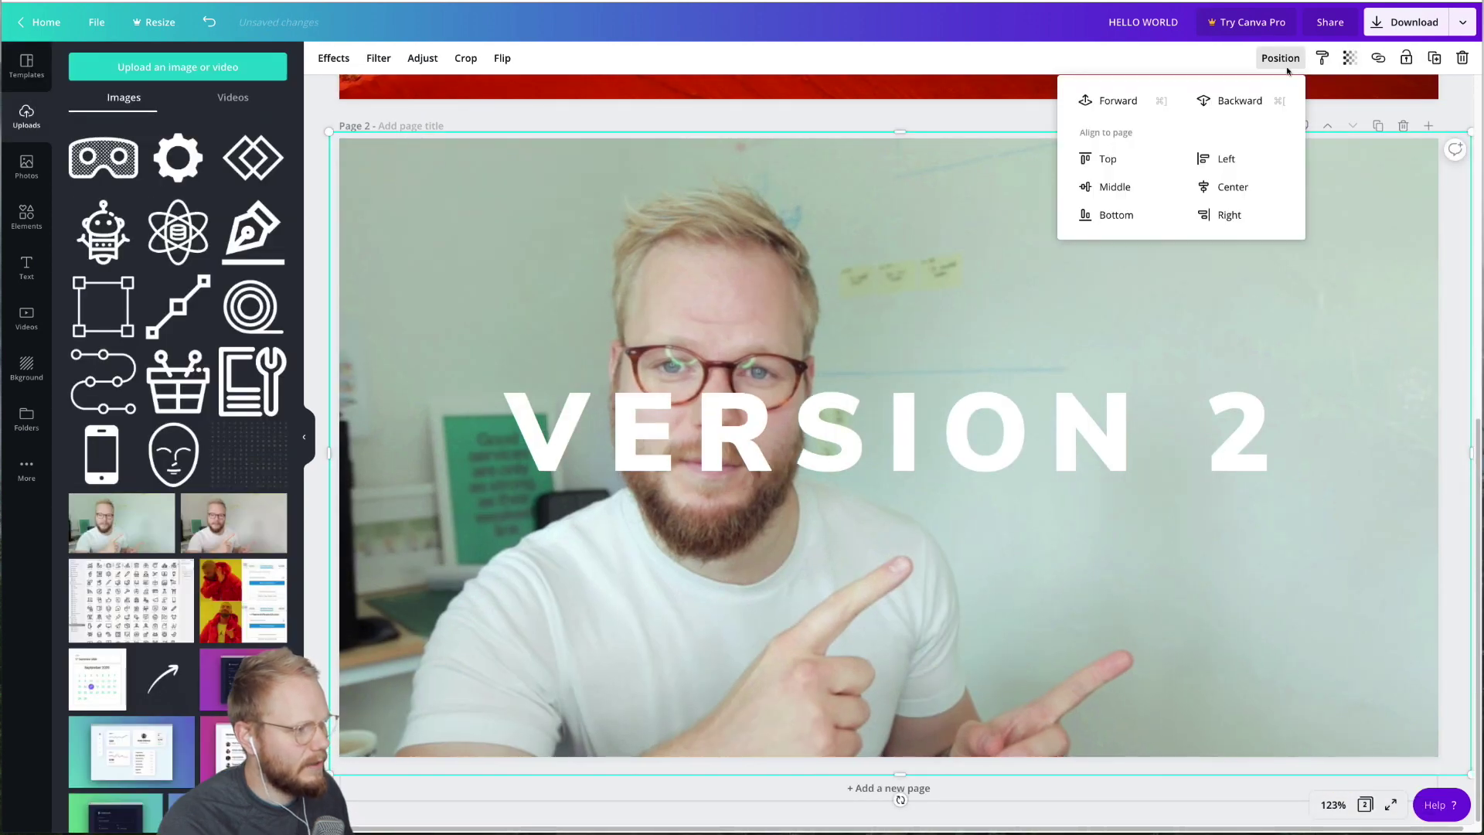
{"action": "left_click", "coordinate": [1240, 100]}
{"action": "left_click", "coordinate": [1467, 102]}
{"action": "left_click", "coordinate": [778, 436]}
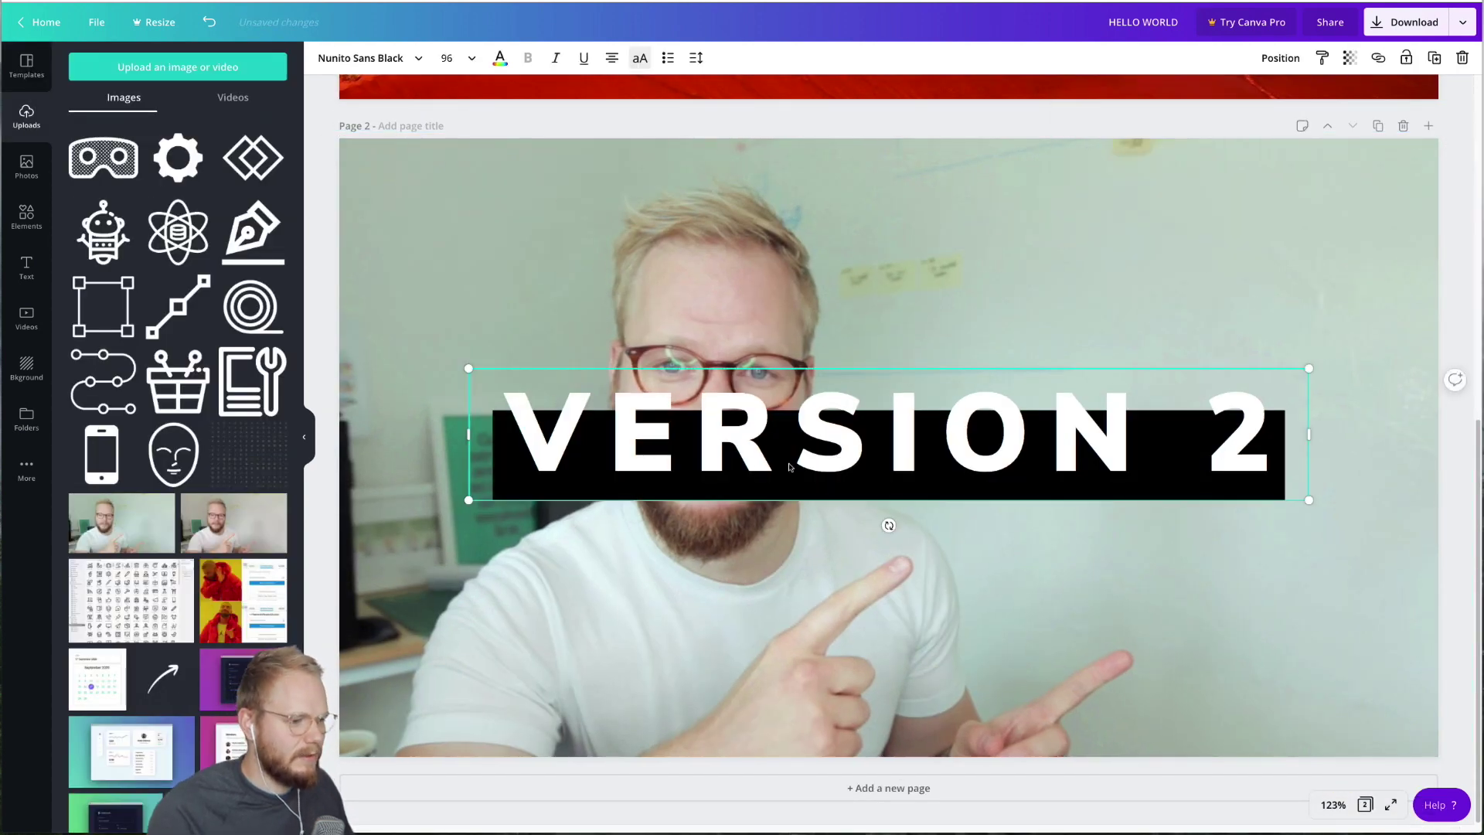
{"action": "left_click_drag", "start_coordinate": [778, 436], "coordinate": [838, 611]}
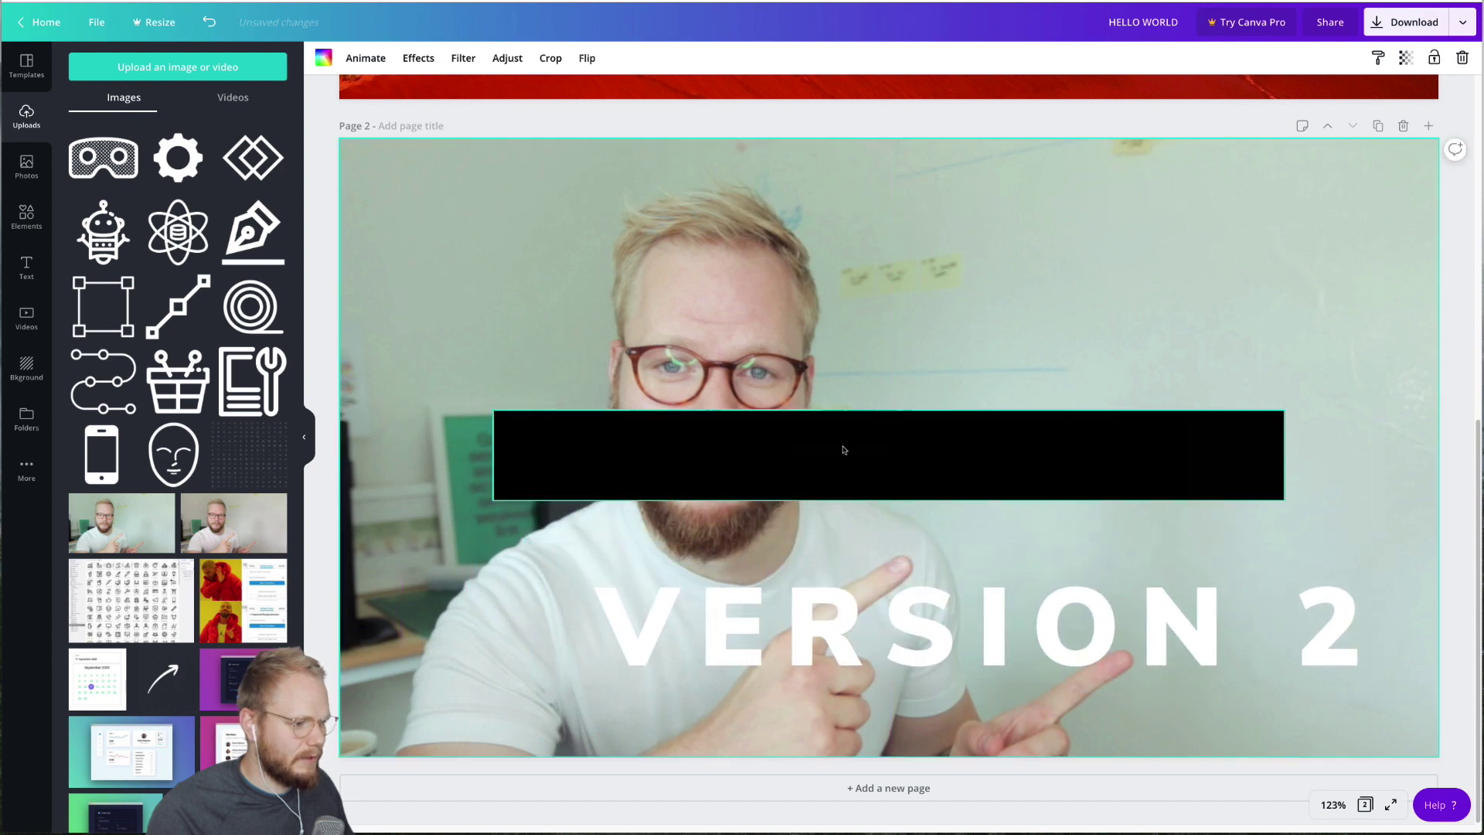
{"action": "left_click_drag", "start_coordinate": [872, 438], "coordinate": [965, 632]}
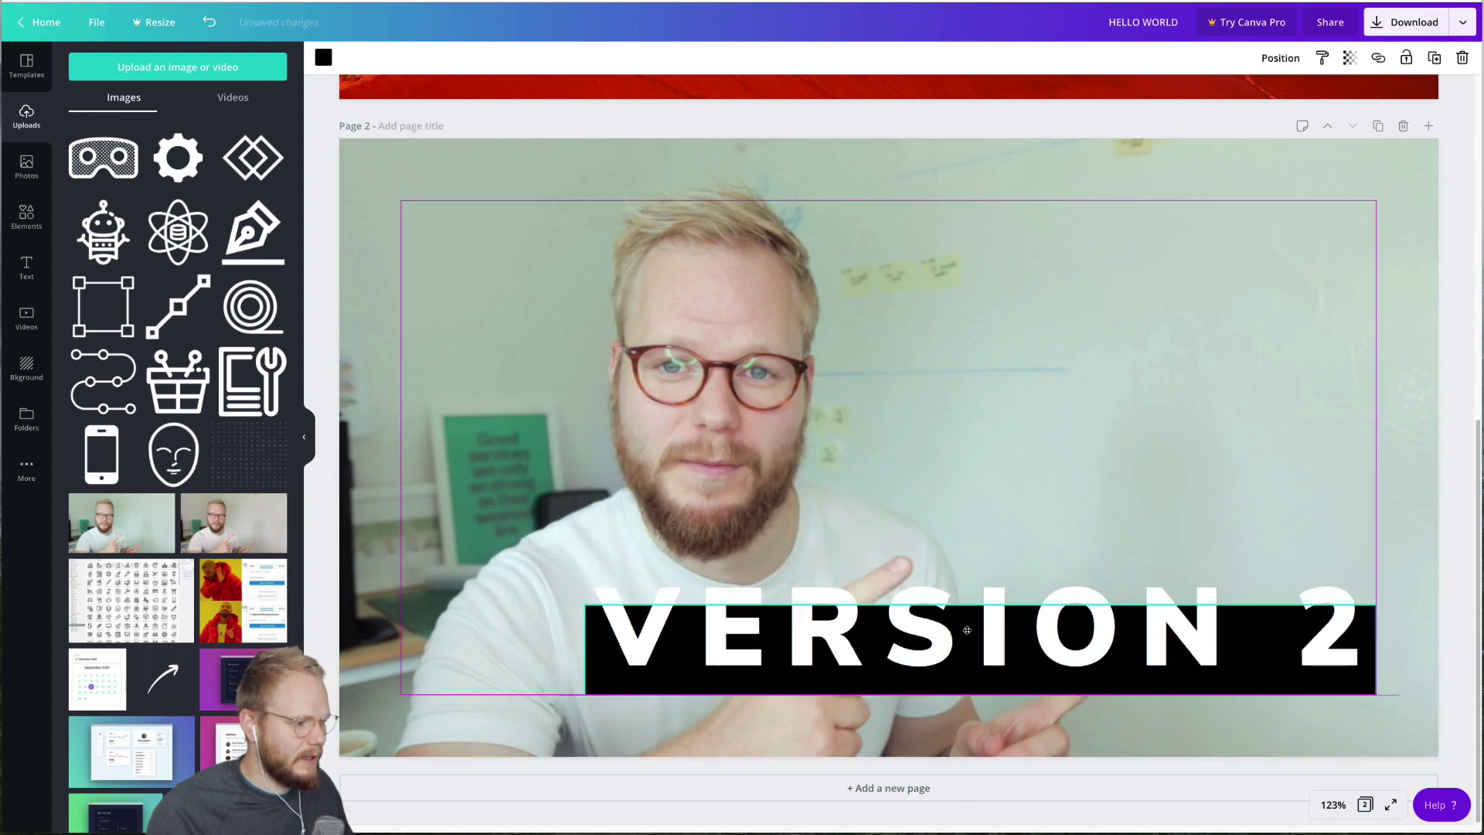
{"action": "left_click", "coordinate": [1154, 464]}
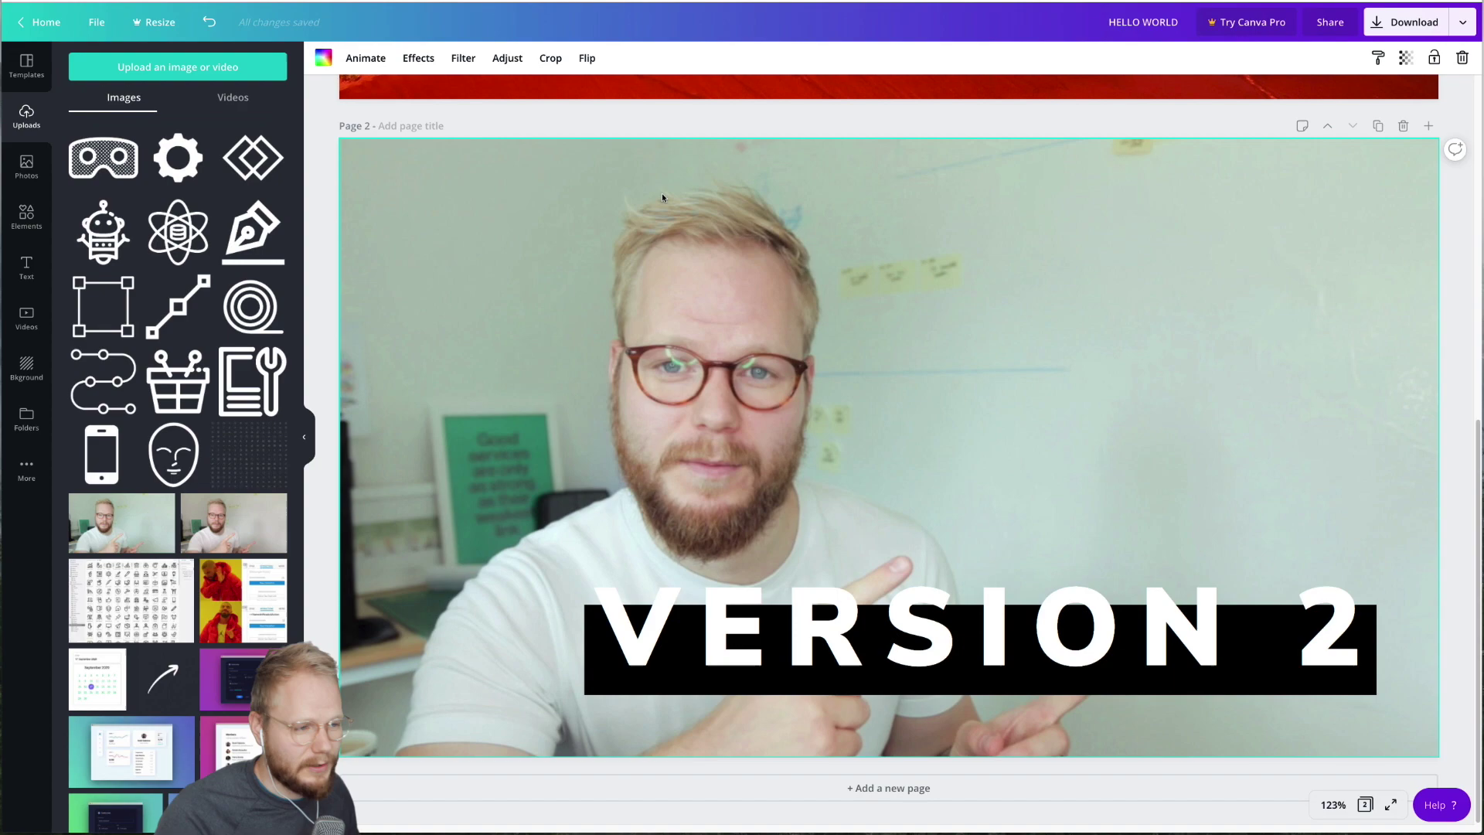
{"action": "left_click", "coordinate": [309, 114]}
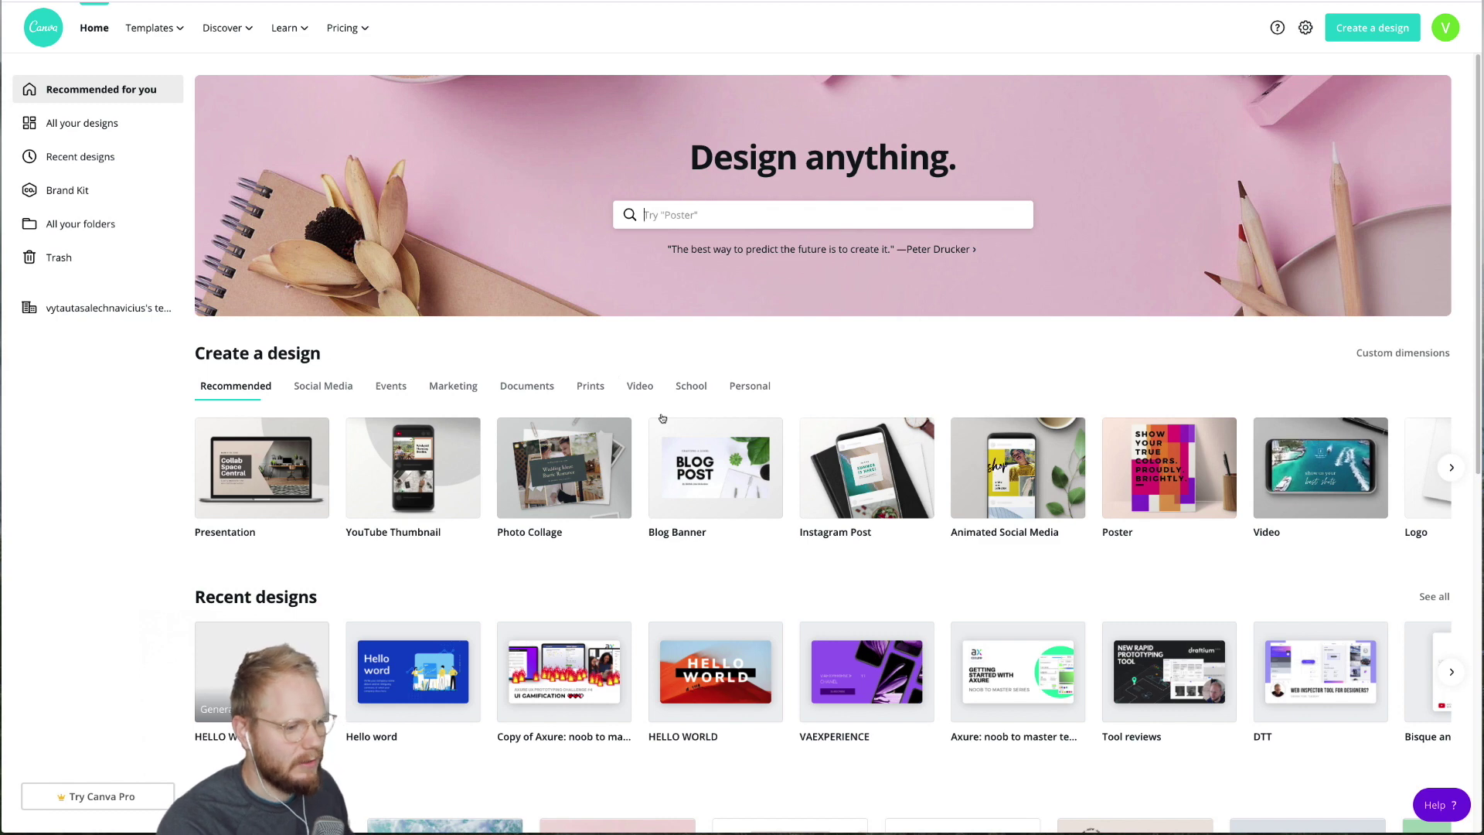
- Browse the Social Media, Events and Marketing design types, then start a blank Facebook Post
{"action": "scroll", "coordinate": [613, 374], "scroll_direction": "down", "scroll_amount": 3}
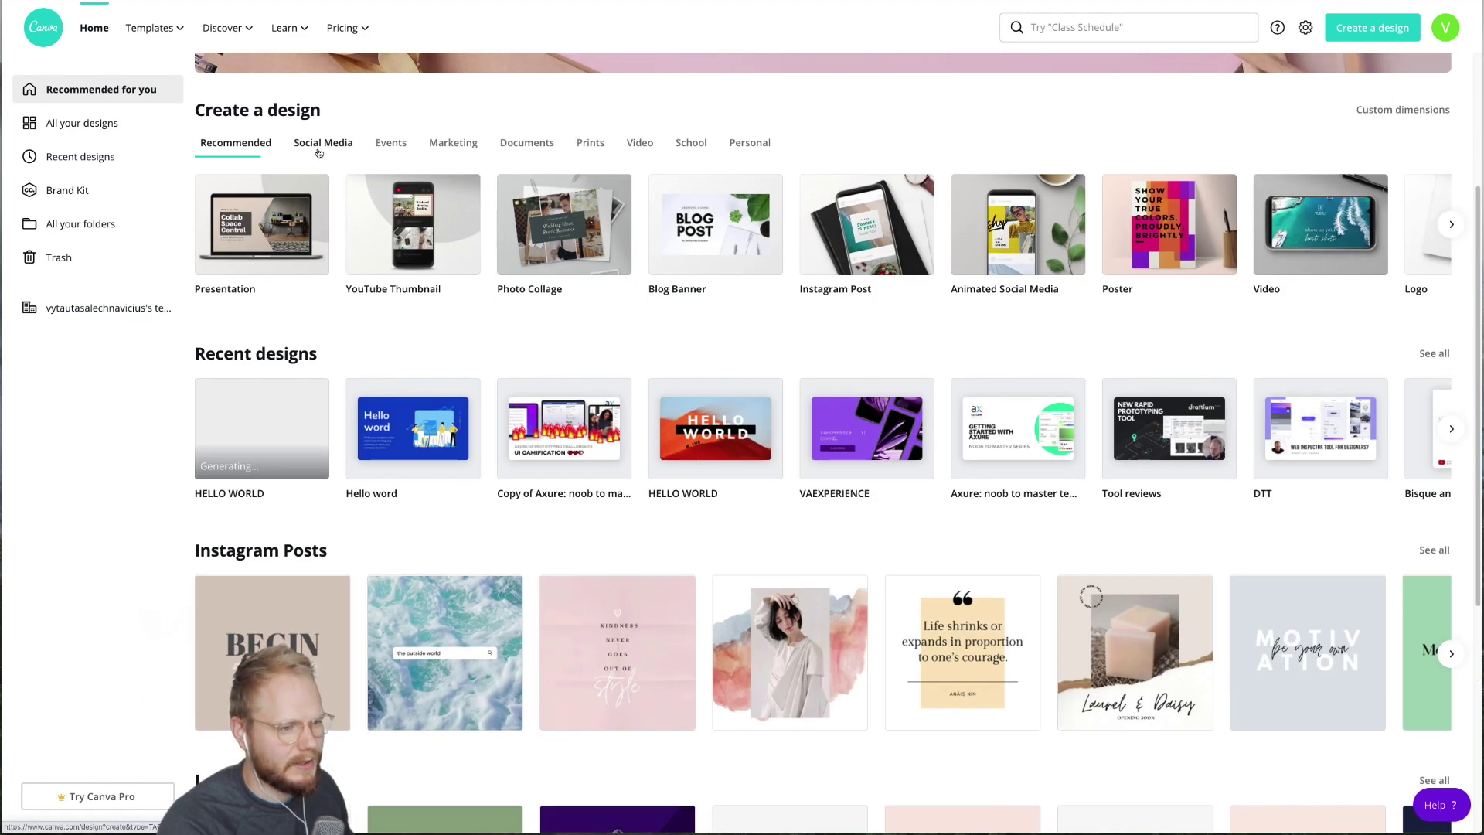
{"action": "left_click", "coordinate": [323, 135]}
{"action": "left_click", "coordinate": [388, 144]}
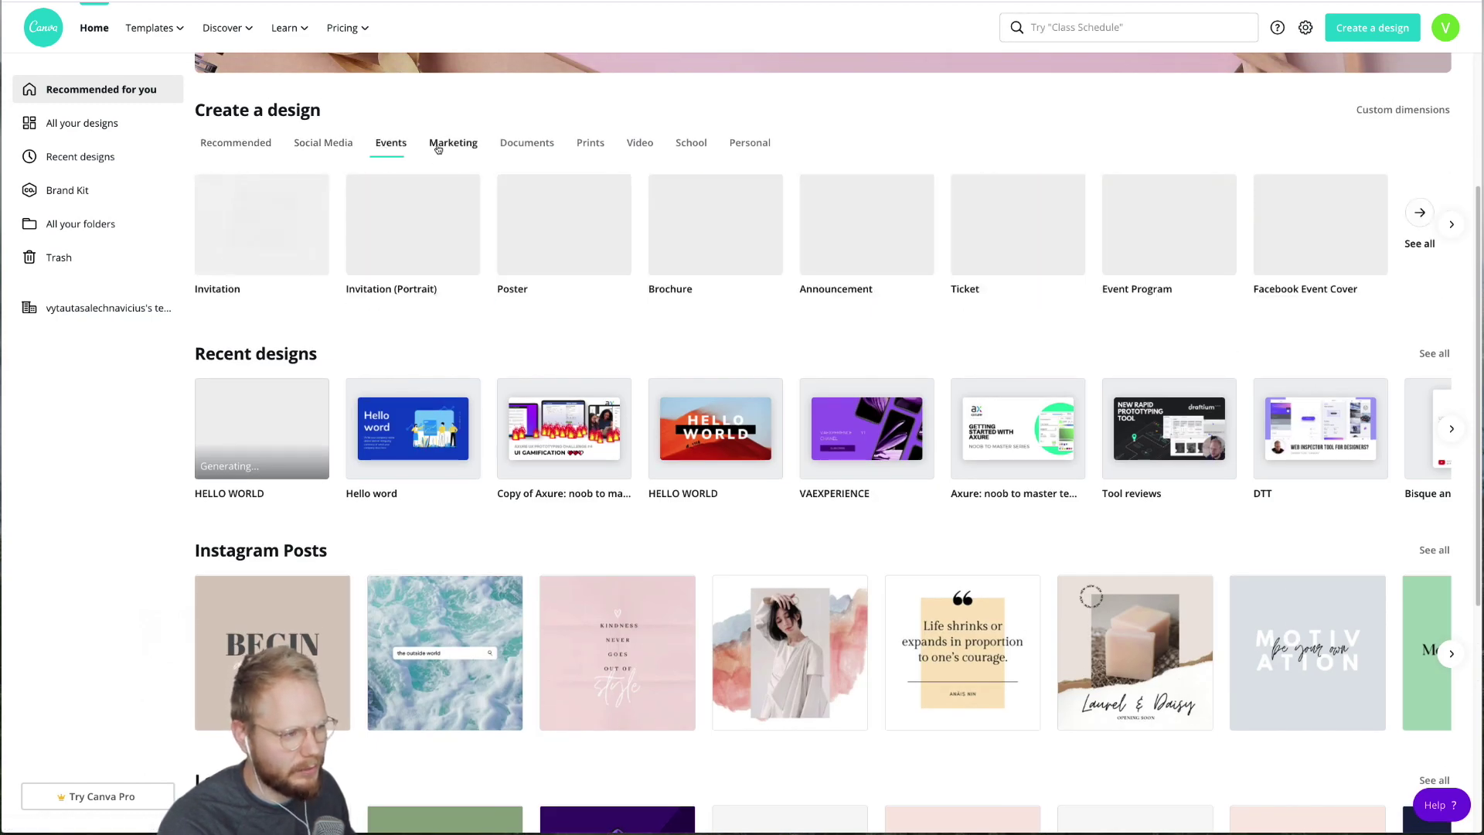
{"action": "left_click", "coordinate": [443, 147]}
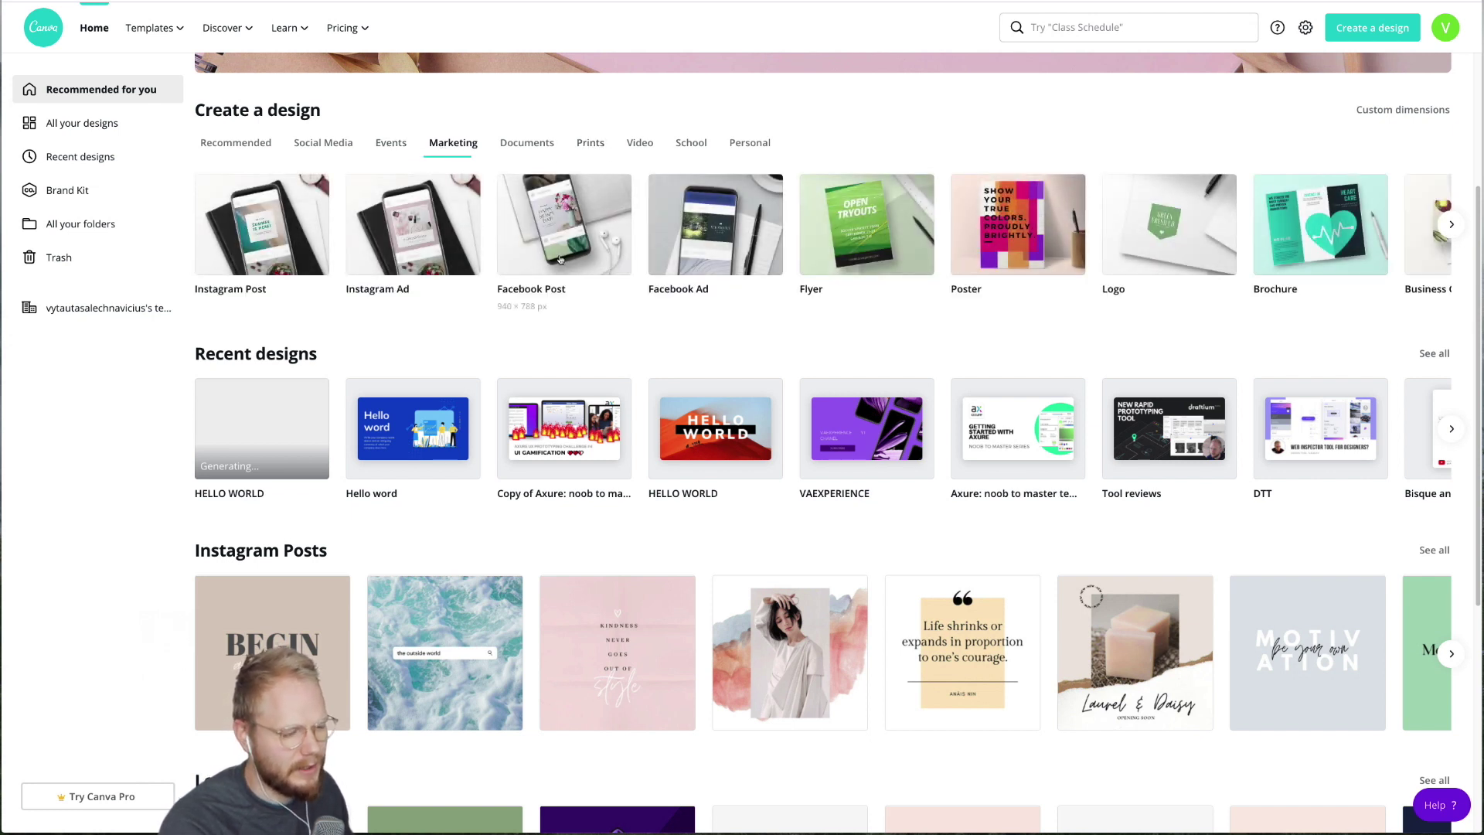
{"action": "left_click", "coordinate": [560, 258]}
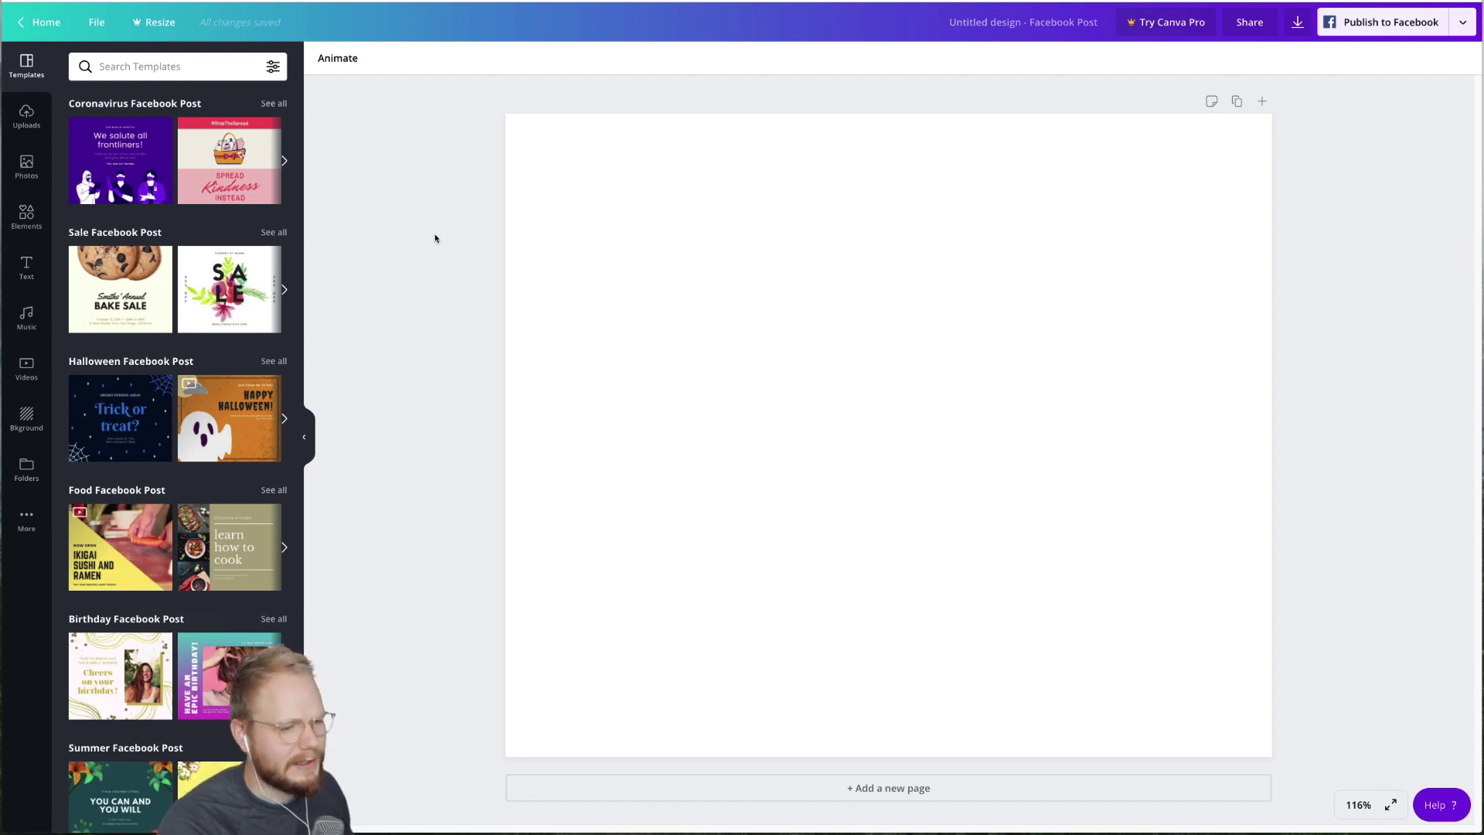
- Apply the 'We salute all frontliners' template to the Facebook post
{"action": "left_click", "coordinate": [113, 167]}
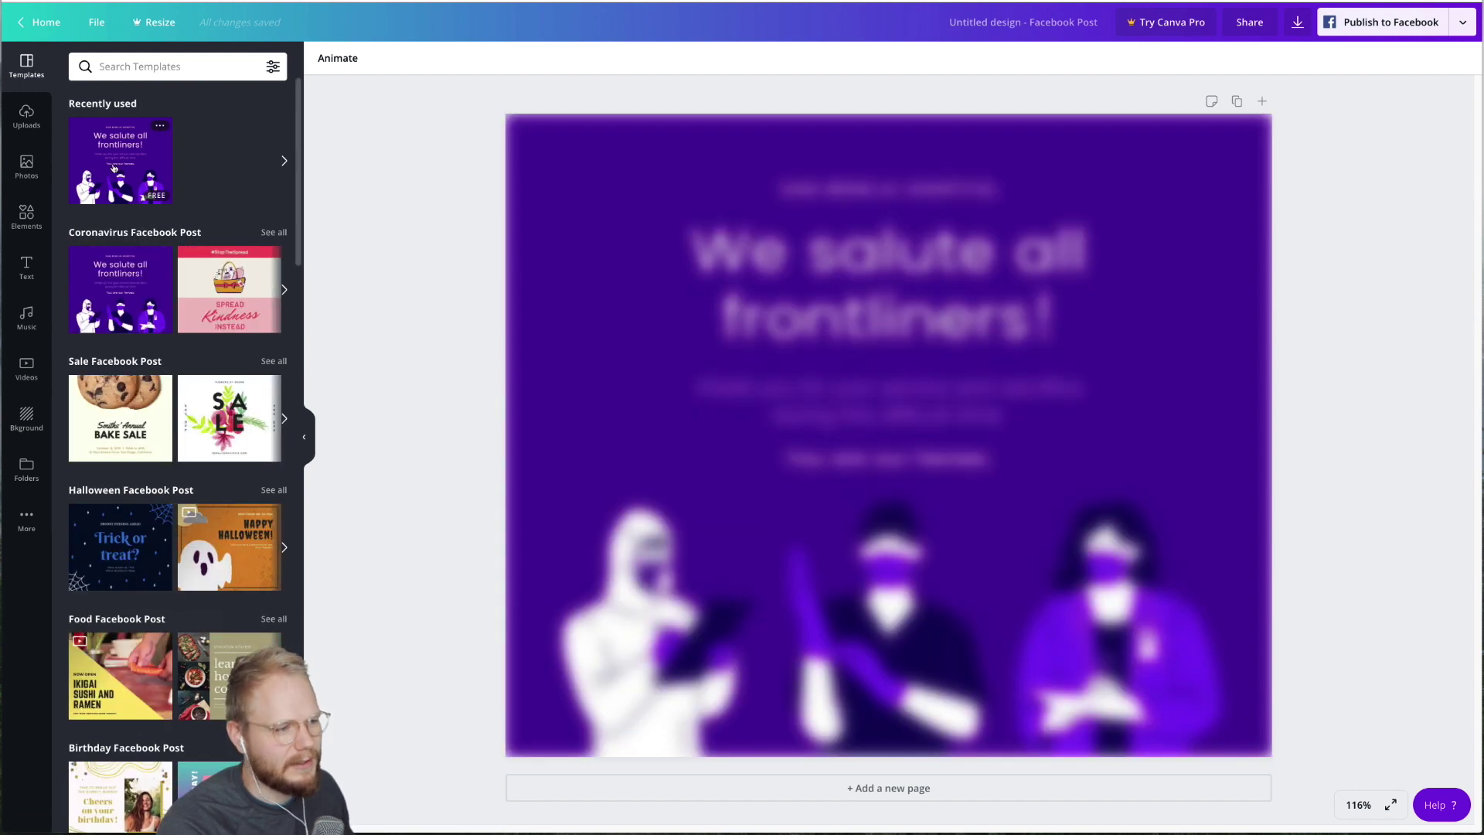
{"action": "left_click", "coordinate": [1246, 444]}
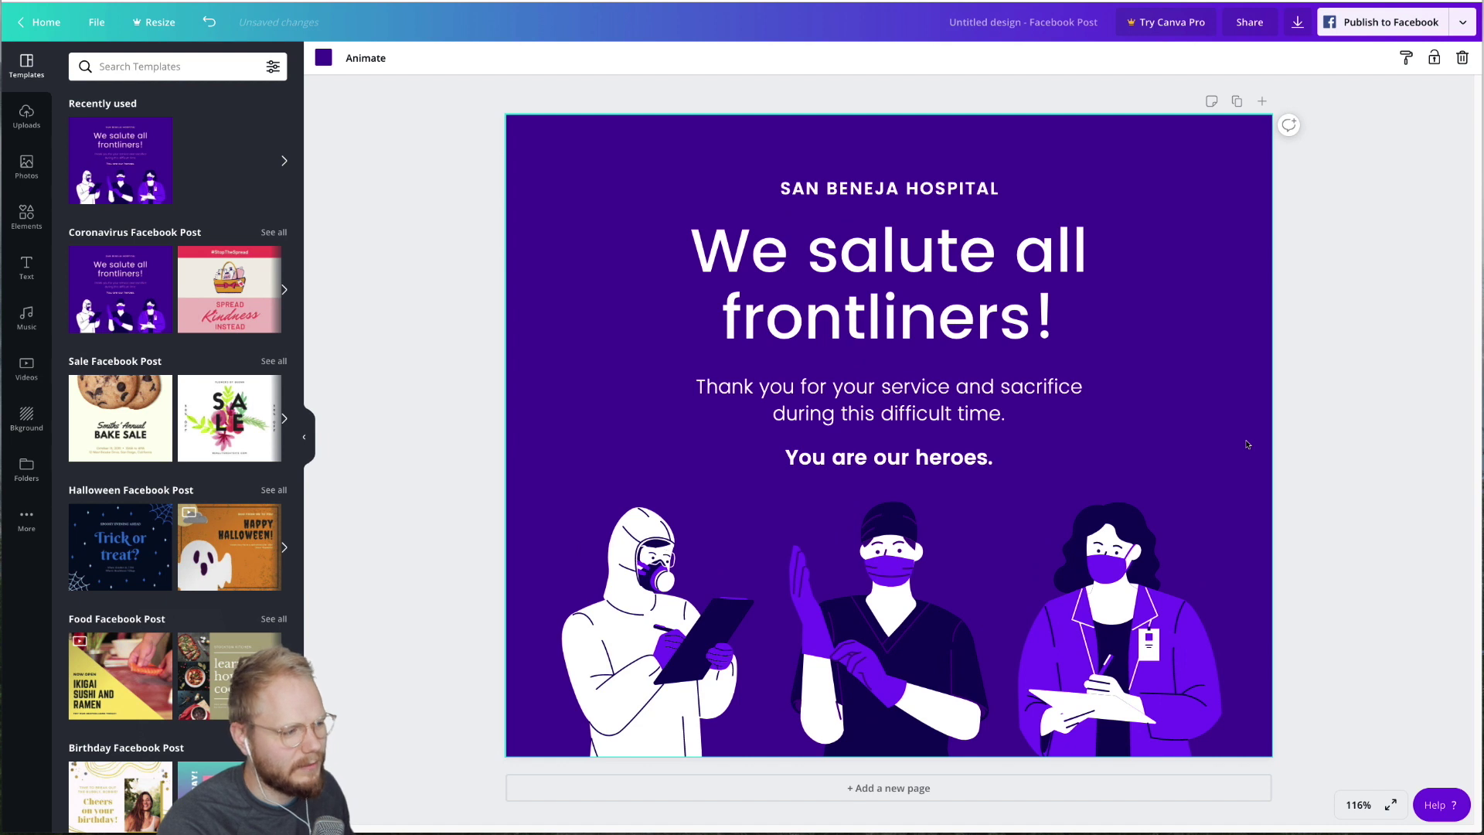
{"action": "left_click", "coordinate": [1325, 368]}
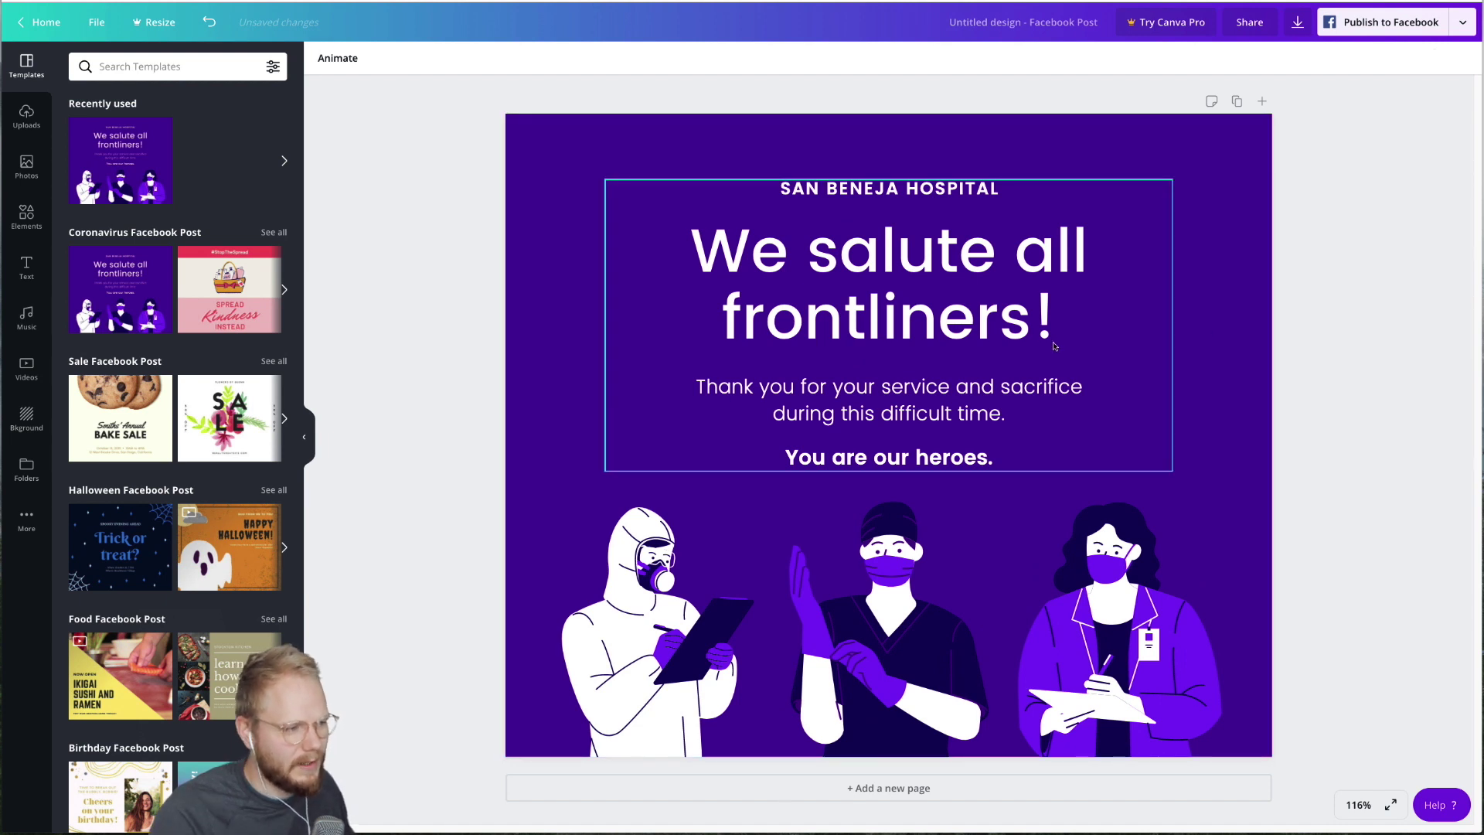
- Replace the template heading with 'Hello World' and bring up the Publish download options
{"action": "double_click", "coordinate": [1039, 314]}
{"action": "key", "text": "ctrl+a"}
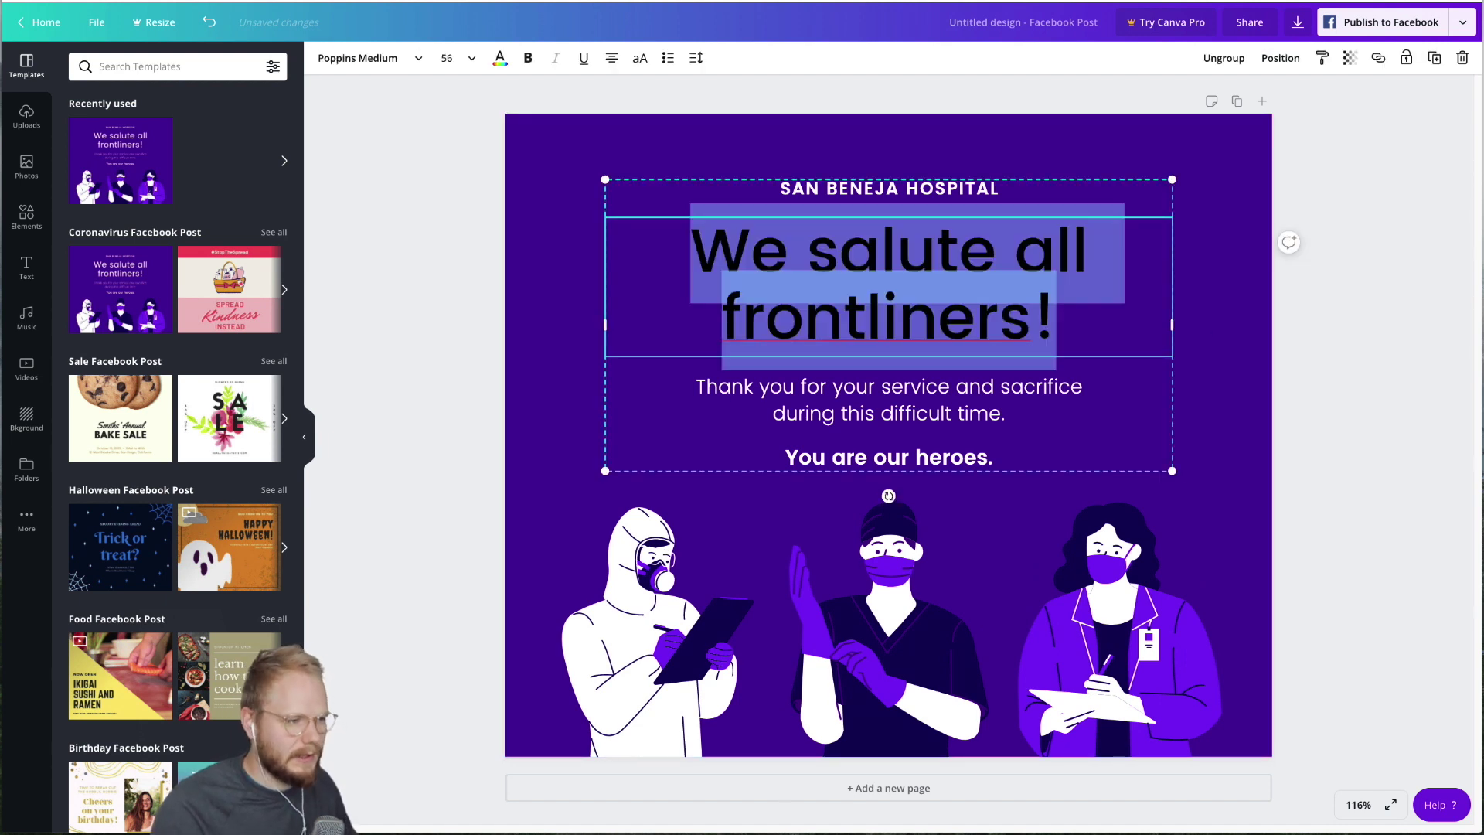
{"action": "type", "text": "aeshfjhsdjhfjshdf sdjfhjksdhjf hdsjkhf sdkjfhdjkfhjk dfds"}
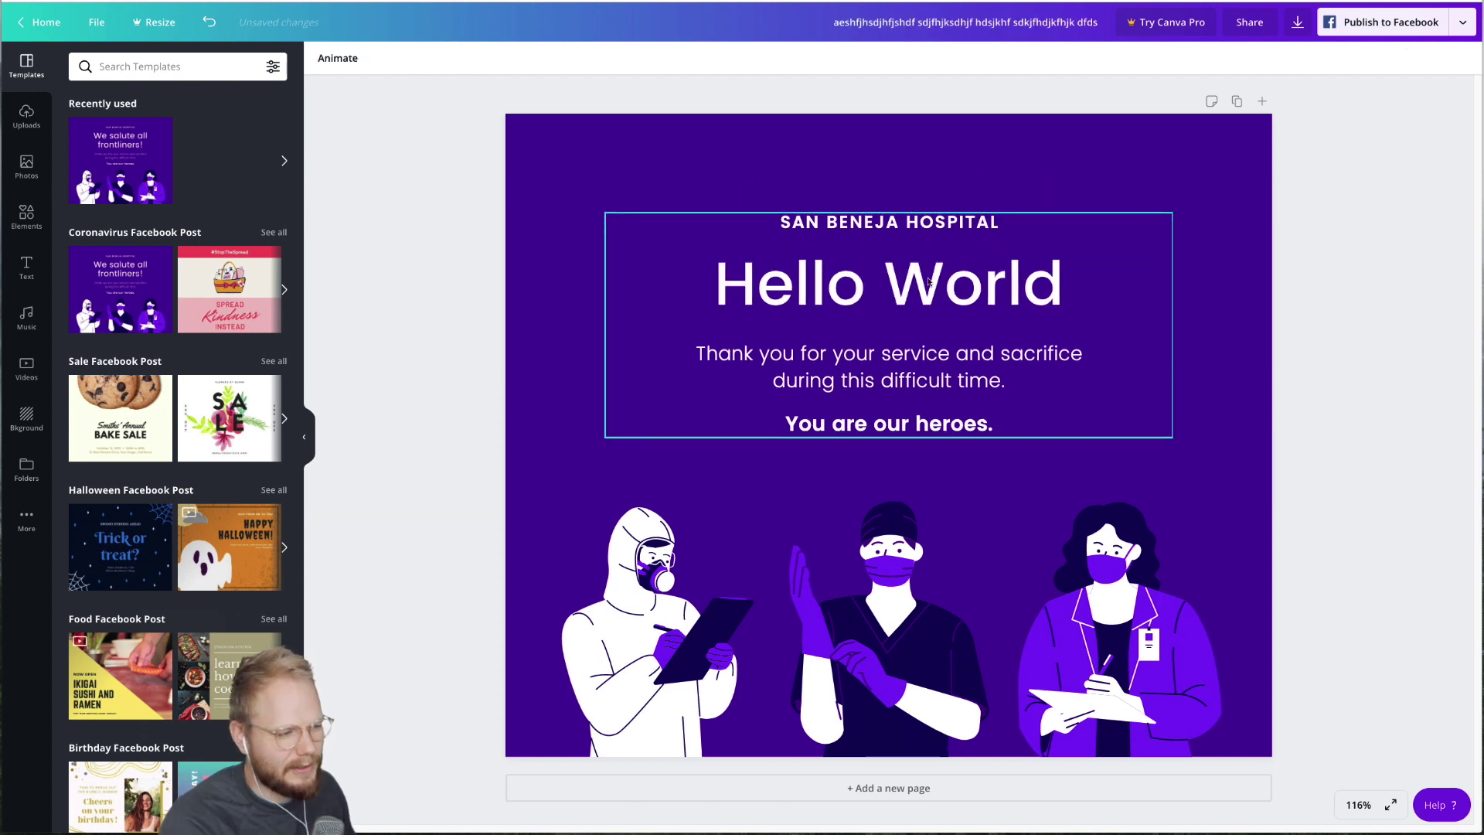
{"action": "left_click", "coordinate": [928, 282]}
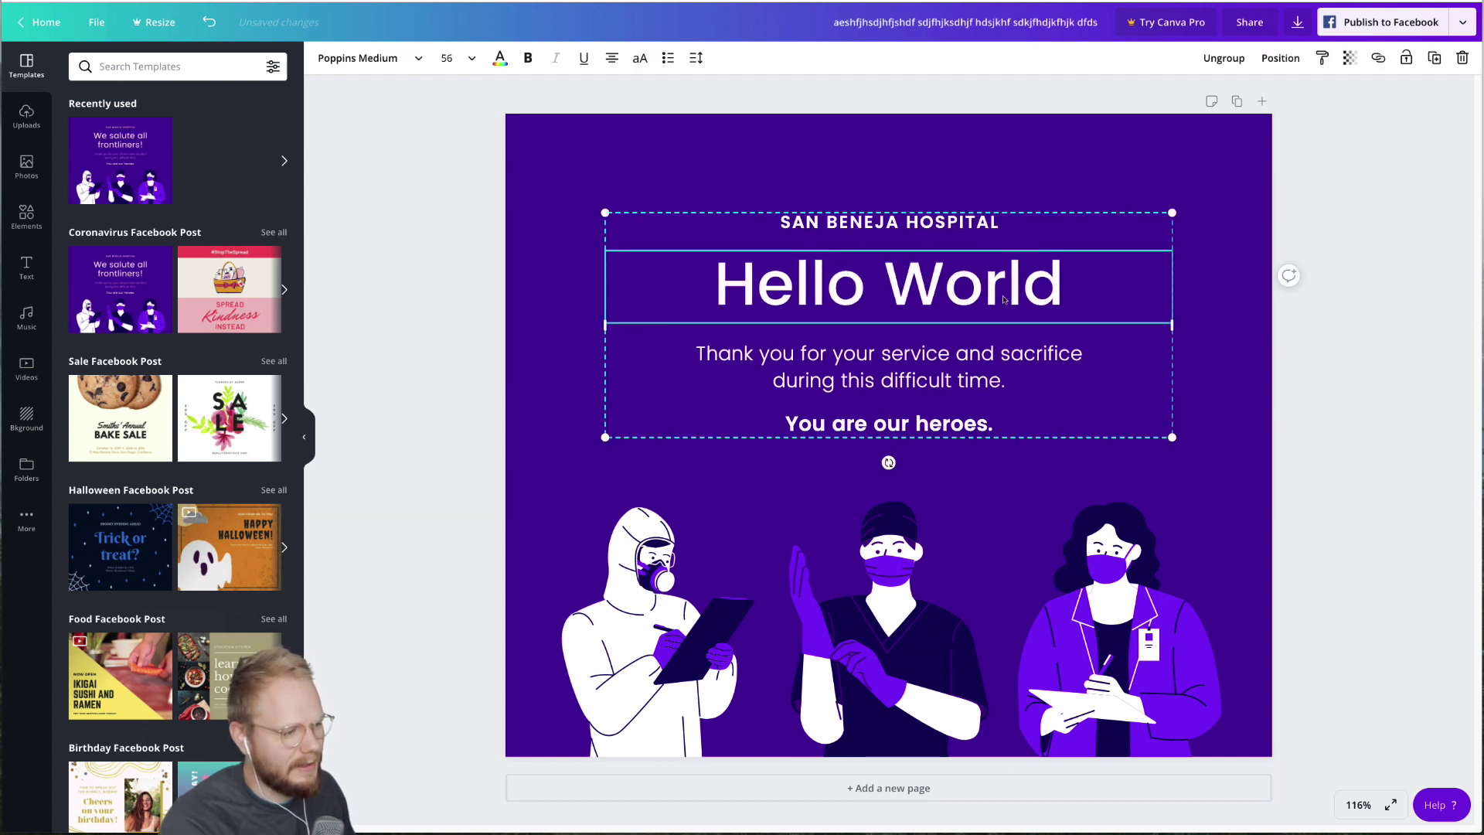
{"action": "key", "text": "Escape"}
{"action": "left_click", "coordinate": [1169, 152]}
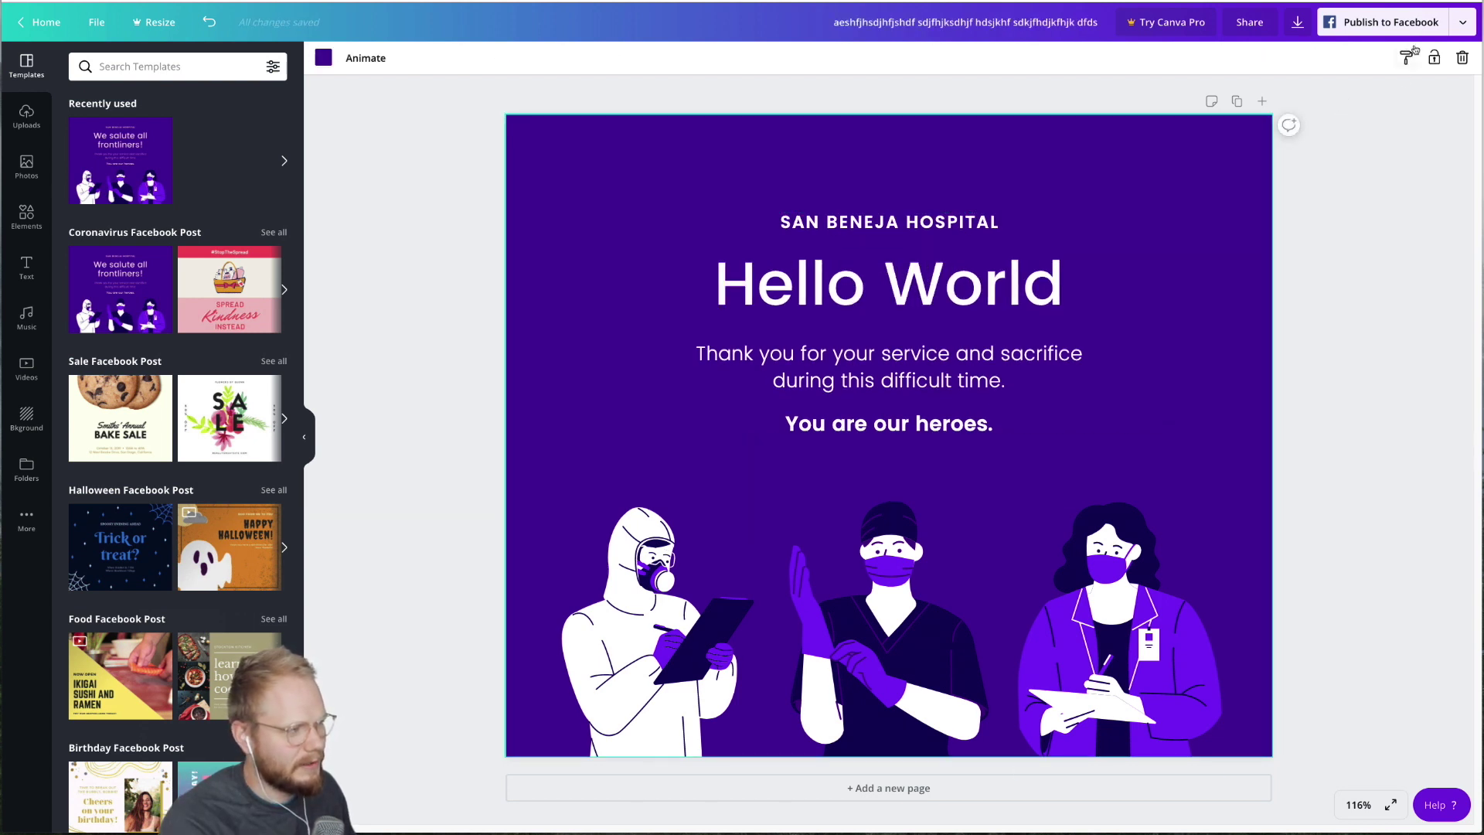
{"action": "left_click", "coordinate": [1462, 22]}
- Download the Hello World post as a JPG and resize the image preview window
{"action": "left_click", "coordinate": [1318, 123]}
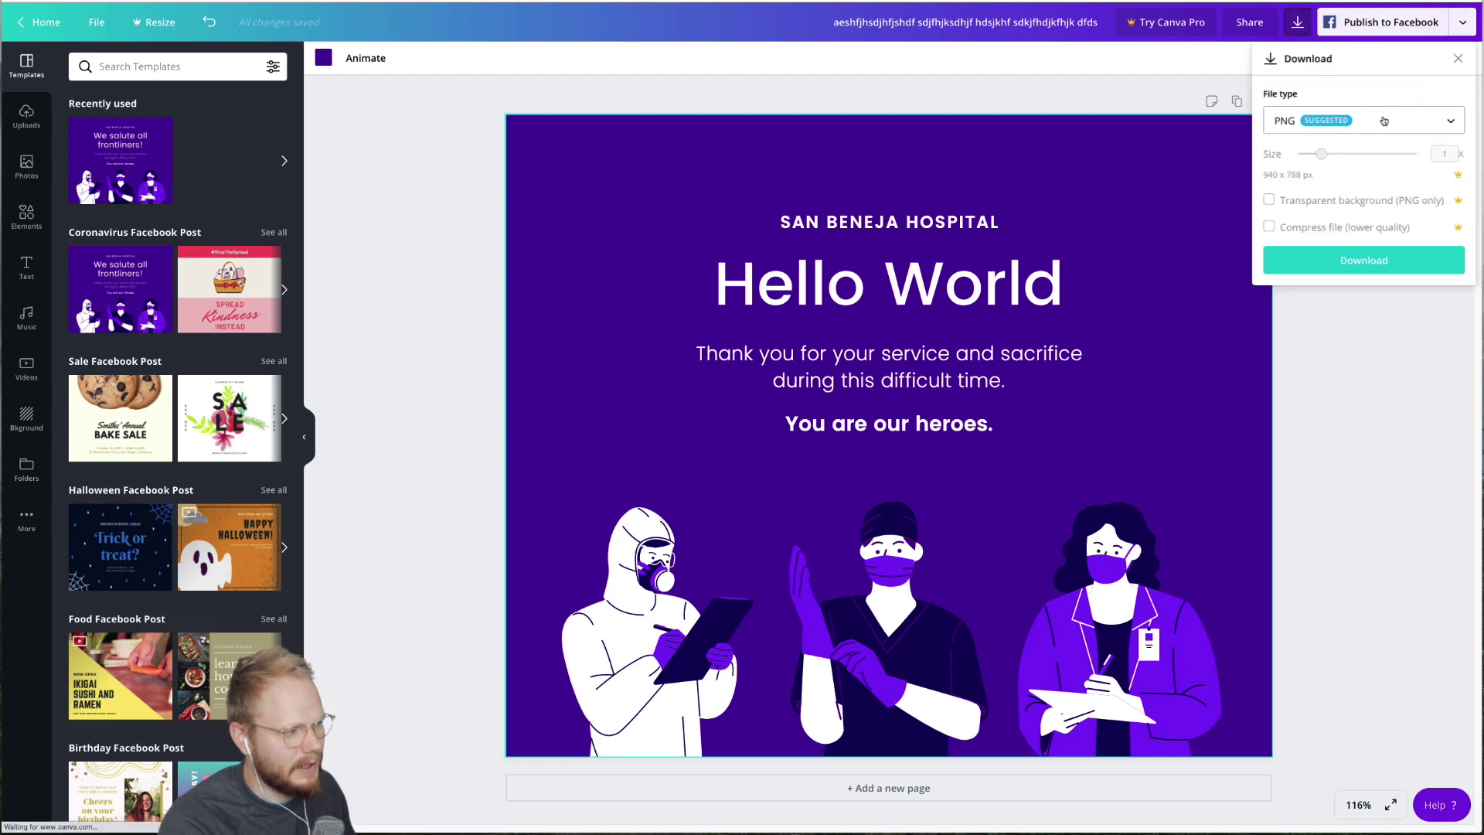
{"action": "left_click", "coordinate": [1322, 126]}
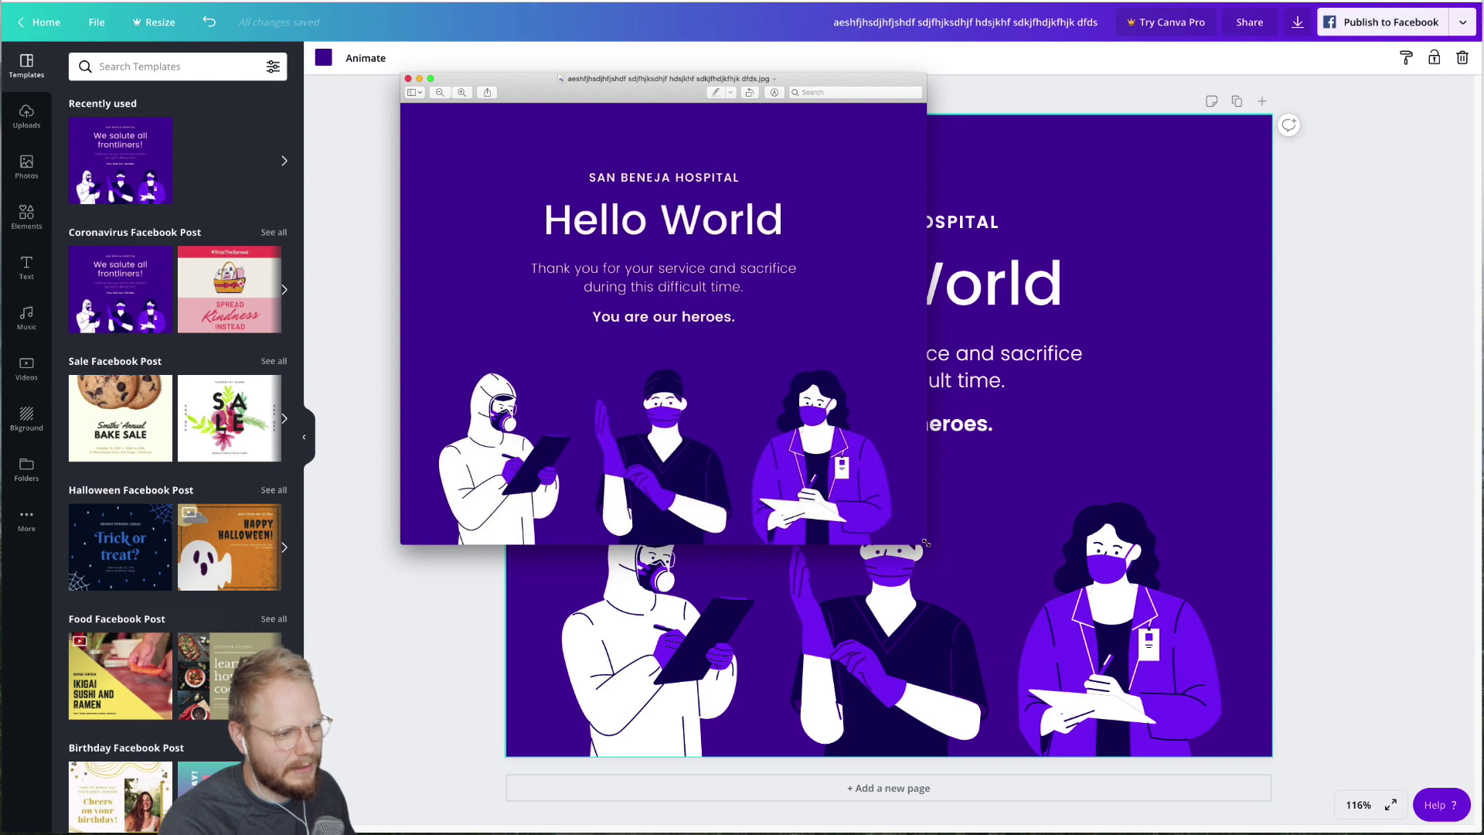
{"action": "left_click_drag", "start_coordinate": [925, 543], "coordinate": [847, 495]}
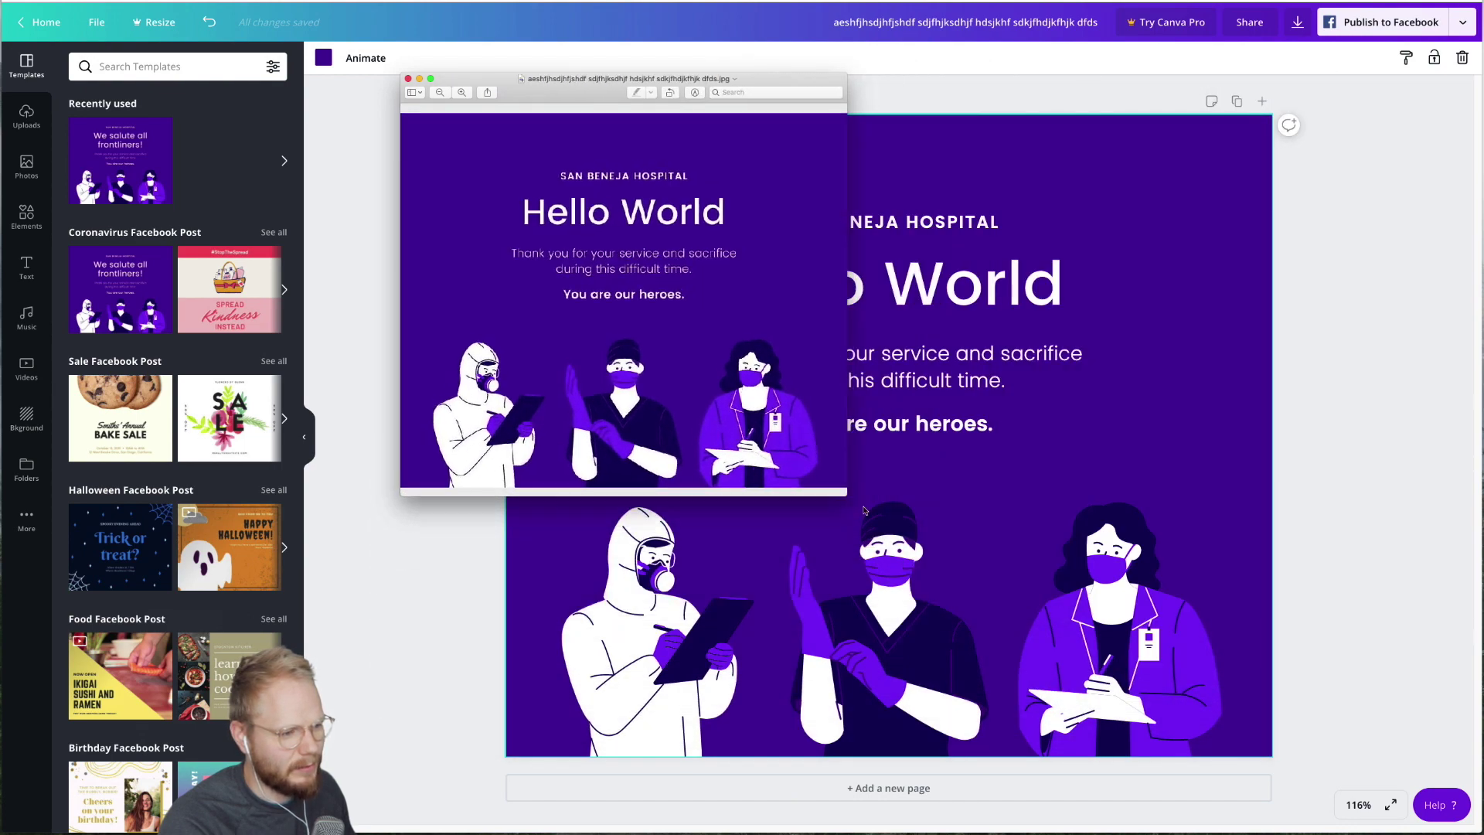